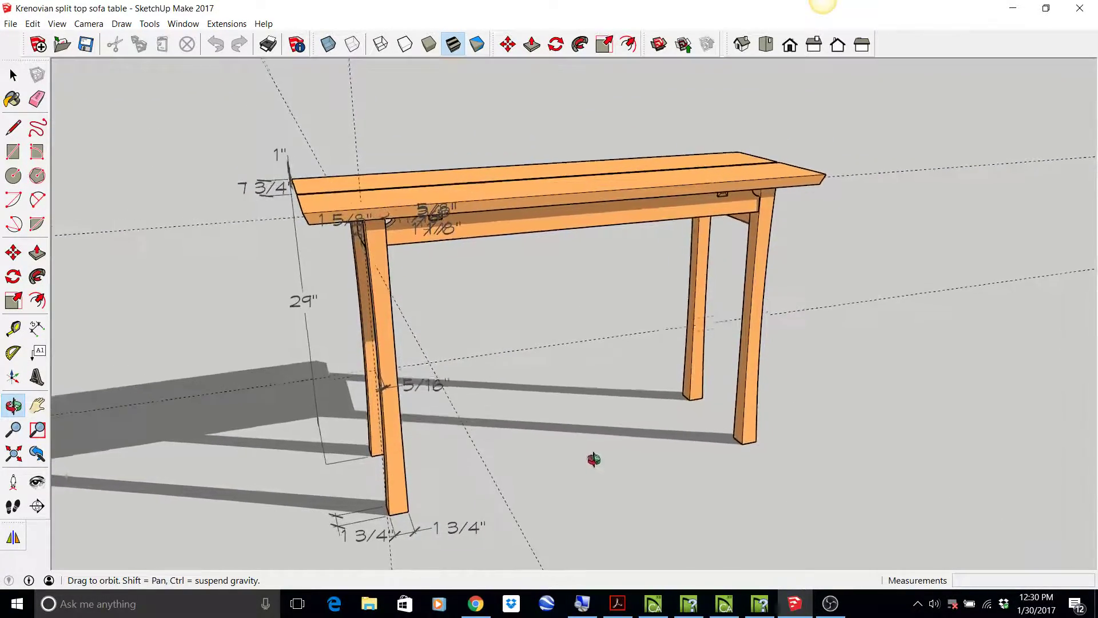
Examine the whole split-top sofa table from the front and from a higher angle
{"action": "key", "text": "space"}
{"action": "scroll", "coordinate": [470, 326], "scroll_direction": "up", "scroll_amount": 2}
{"action": "scroll", "coordinate": [470, 326], "scroll_direction": "up", "scroll_amount": 1}
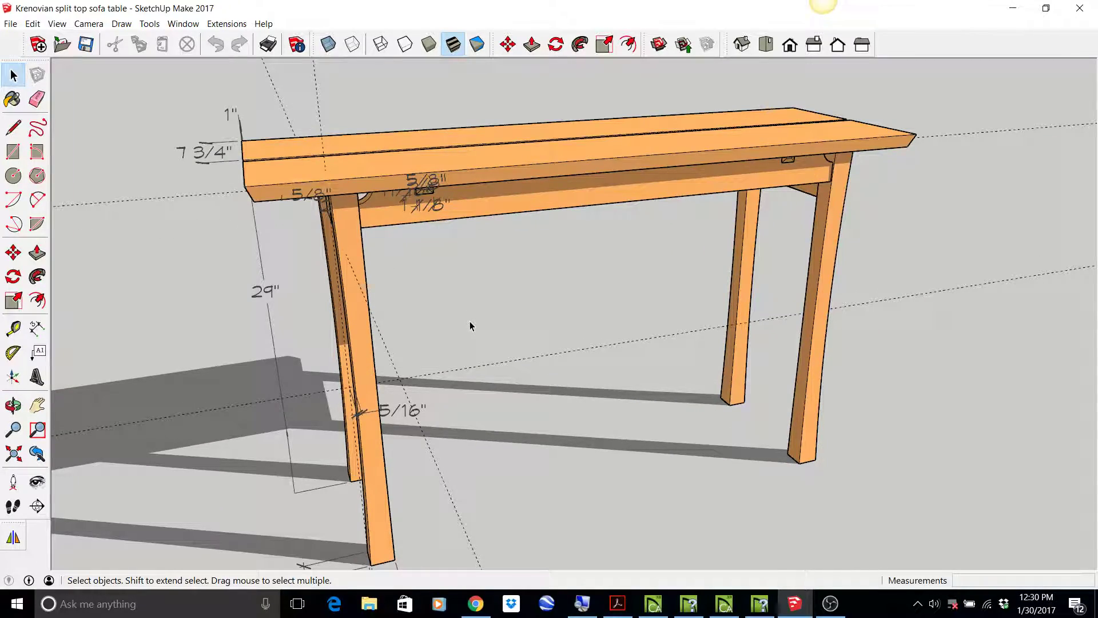
{"action": "key", "text": "o"}
{"action": "left_click_drag", "start_coordinate": [452, 274], "coordinate": [522, 306]}
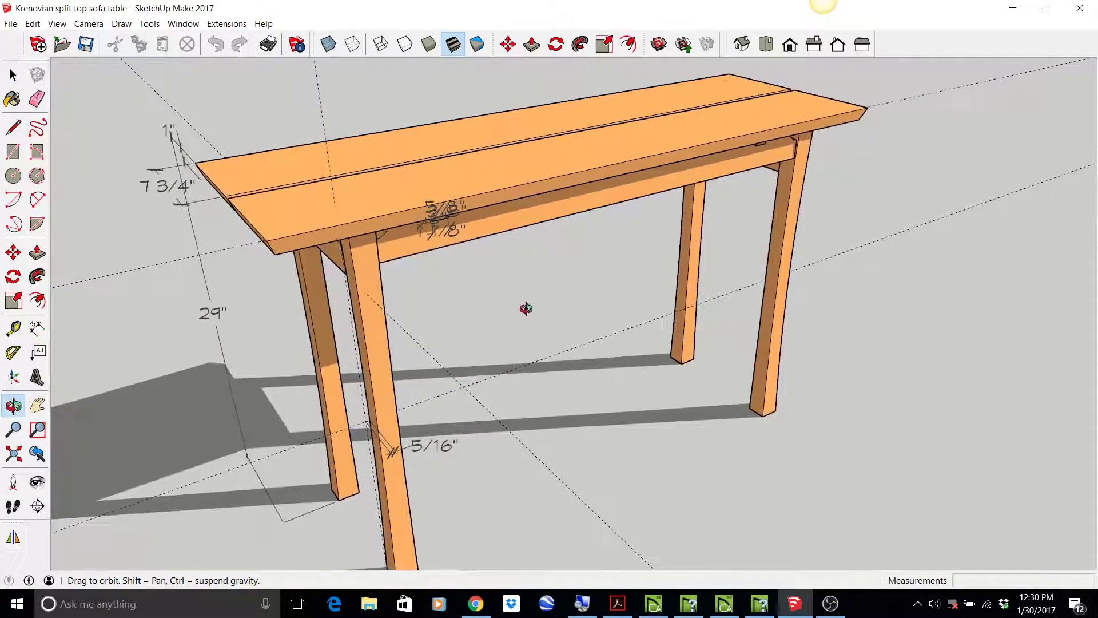
{"action": "key", "text": "space"}
{"action": "scroll", "coordinate": [526, 314], "scroll_direction": "down", "scroll_amount": 2}
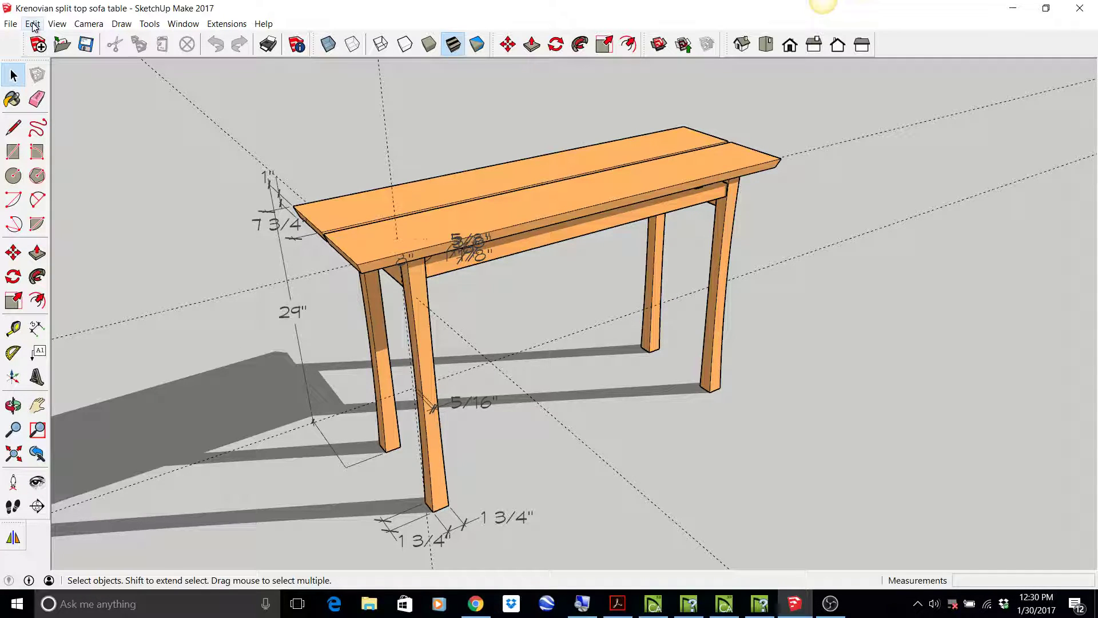
{"action": "middle_click_drag", "start_coordinate": [206, 143], "coordinate": [373, 240]}
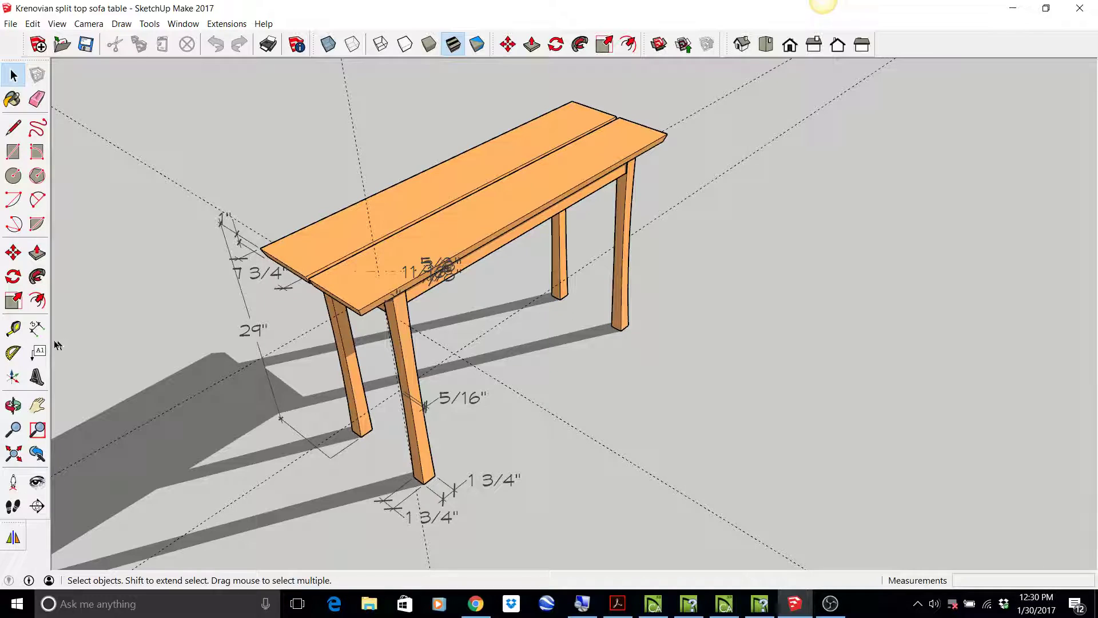
Measure the length of the tabletop along its back edge
{"action": "left_click", "coordinate": [13, 328]}
{"action": "left_click", "coordinate": [573, 102]}
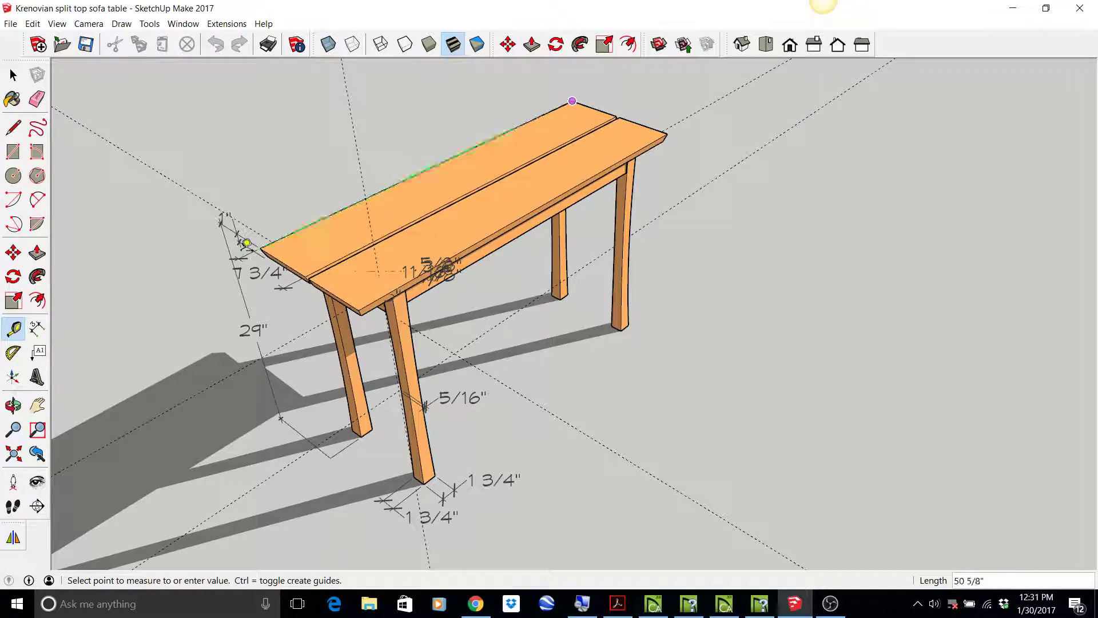
Examine the end of the split tabletop, its beveled edges and the gap between the two boards
{"action": "middle_click_drag", "start_coordinate": [264, 236], "coordinate": [462, 103]}
{"action": "scroll", "coordinate": [480, 114], "scroll_direction": "up", "scroll_amount": 3}
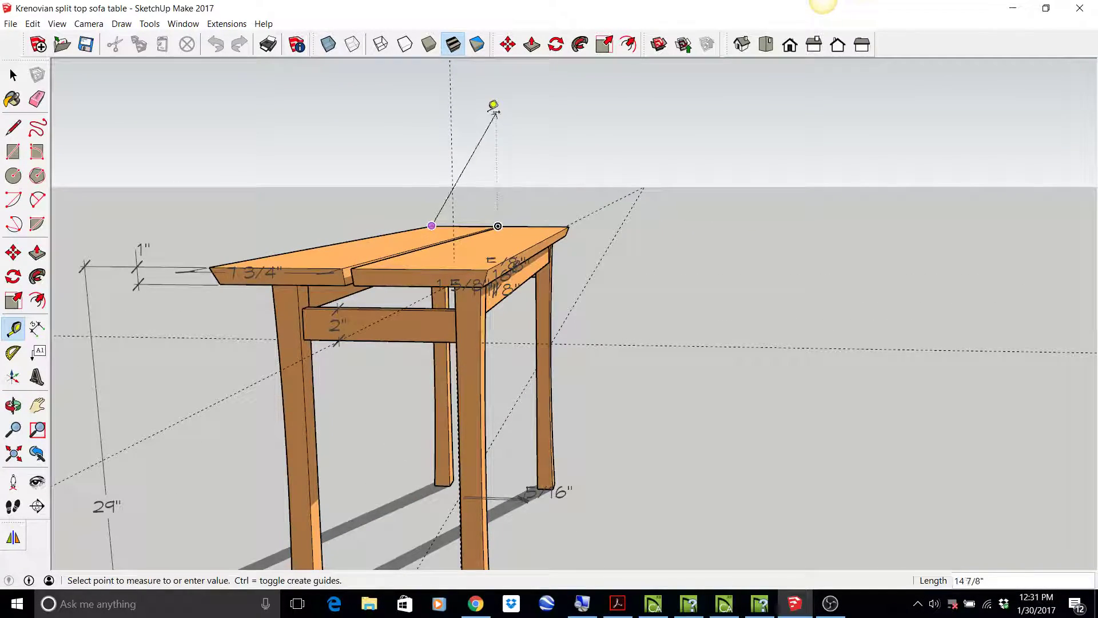
{"action": "middle_click_drag", "start_coordinate": [494, 279], "coordinate": [503, 312]}
{"action": "scroll", "coordinate": [593, 347], "scroll_direction": "up", "scroll_amount": 4}
{"action": "scroll", "coordinate": [577, 337], "scroll_direction": "down", "scroll_amount": 1}
{"action": "scroll", "coordinate": [577, 332], "scroll_direction": "down", "scroll_amount": 3}
{"action": "middle_click_drag", "start_coordinate": [577, 332], "coordinate": [444, 341]}
{"action": "scroll", "coordinate": [443, 337], "scroll_direction": "down", "scroll_amount": 3}
{"action": "scroll", "coordinate": [441, 332], "scroll_direction": "up", "scroll_amount": 3}
{"action": "scroll", "coordinate": [438, 277], "scroll_direction": "up", "scroll_amount": 1}
{"action": "middle_click_drag", "start_coordinate": [438, 278], "coordinate": [438, 378]}
{"action": "key", "text": "space"}
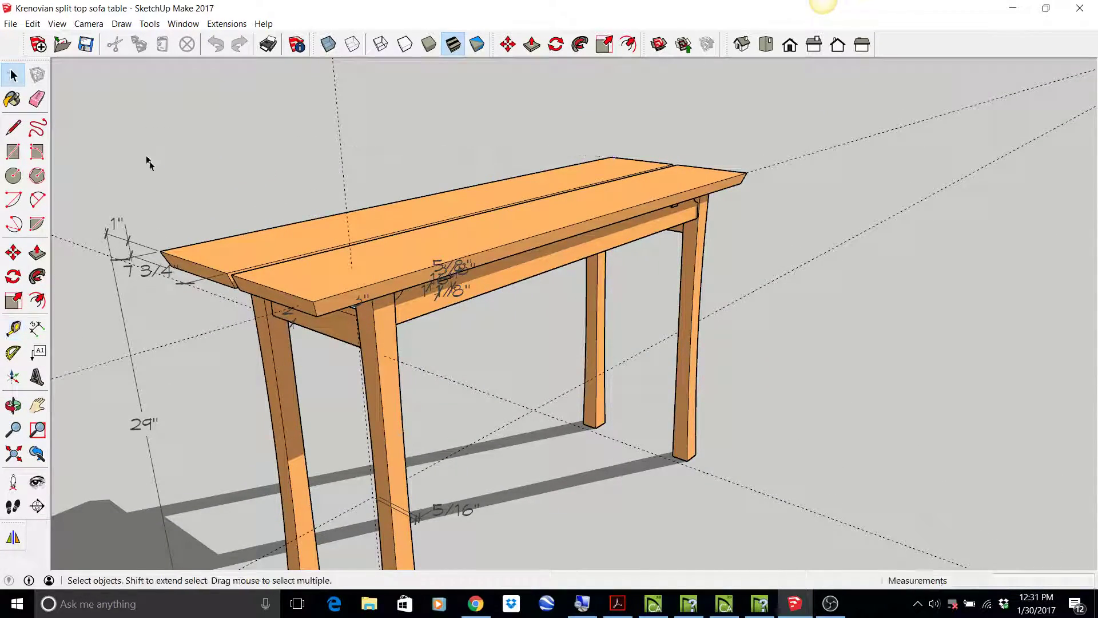
Hide both tabletop boards to expose the table's base frame
{"action": "left_click", "coordinate": [313, 250]}
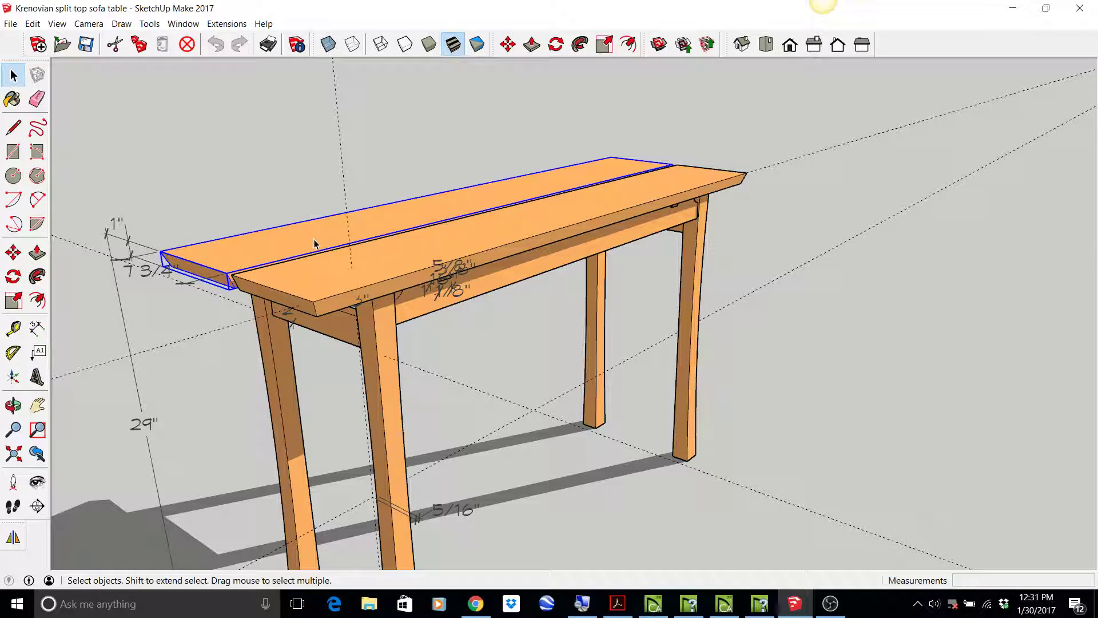
{"action": "left_click", "coordinate": [371, 264], "text": "shift"}
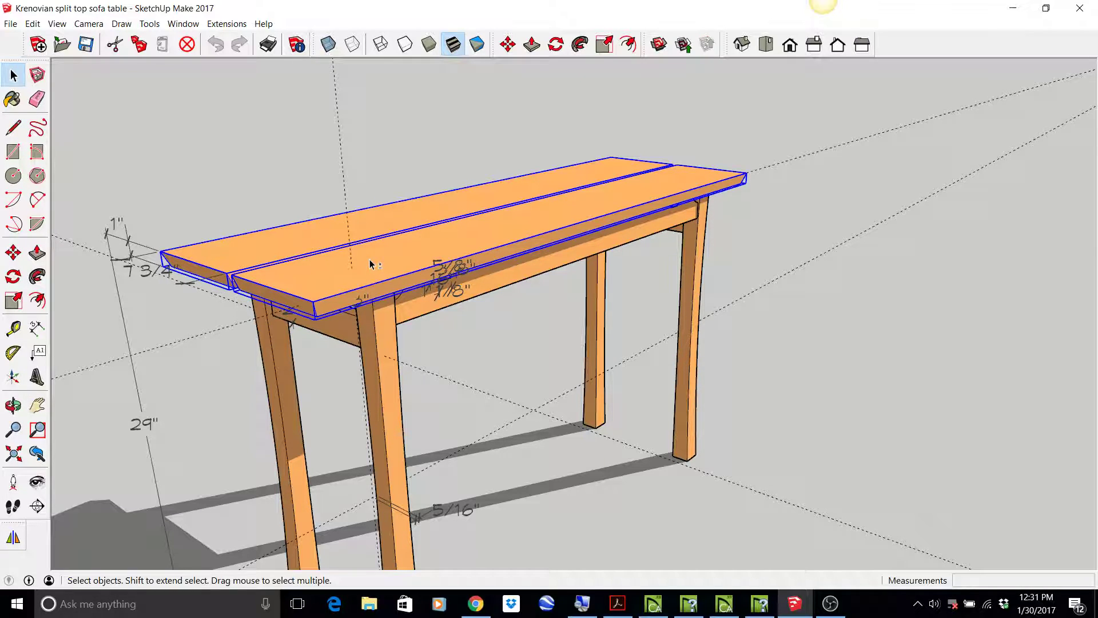
{"action": "right_click", "coordinate": [427, 242]}
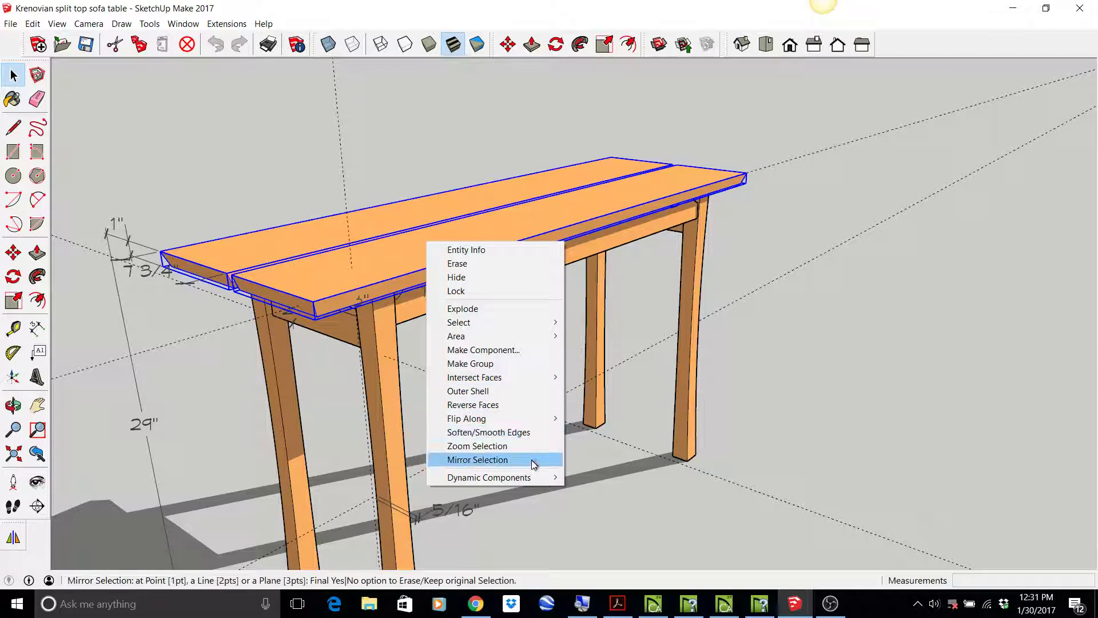
{"action": "mouse_move", "coordinate": [493, 337]}
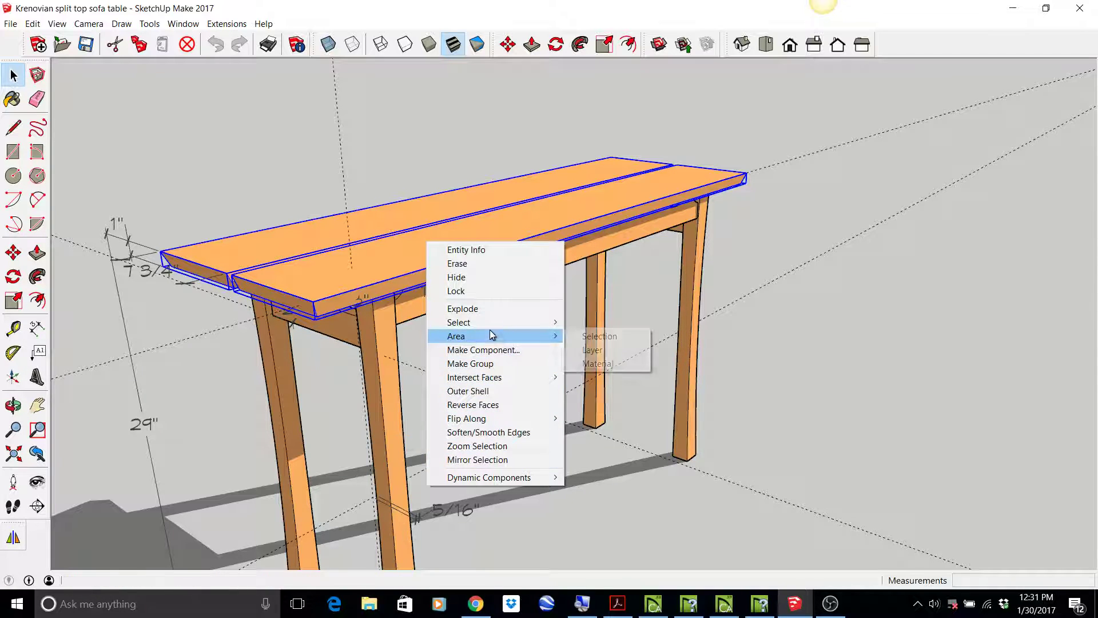
{"action": "left_click", "coordinate": [475, 278]}
Examine the base frame and the notched joint where the cross support sits in the front apron
{"action": "scroll", "coordinate": [475, 286], "scroll_direction": "up", "scroll_amount": 1}
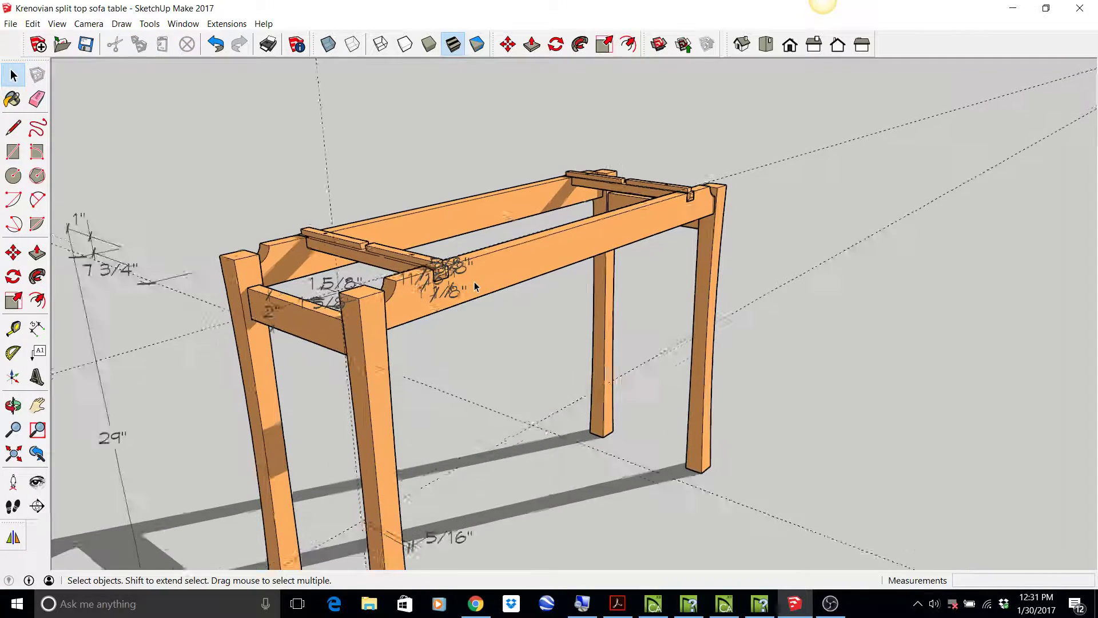
{"action": "scroll", "coordinate": [474, 285], "scroll_direction": "up", "scroll_amount": 2}
{"action": "middle_click_drag", "start_coordinate": [532, 346], "coordinate": [477, 433]}
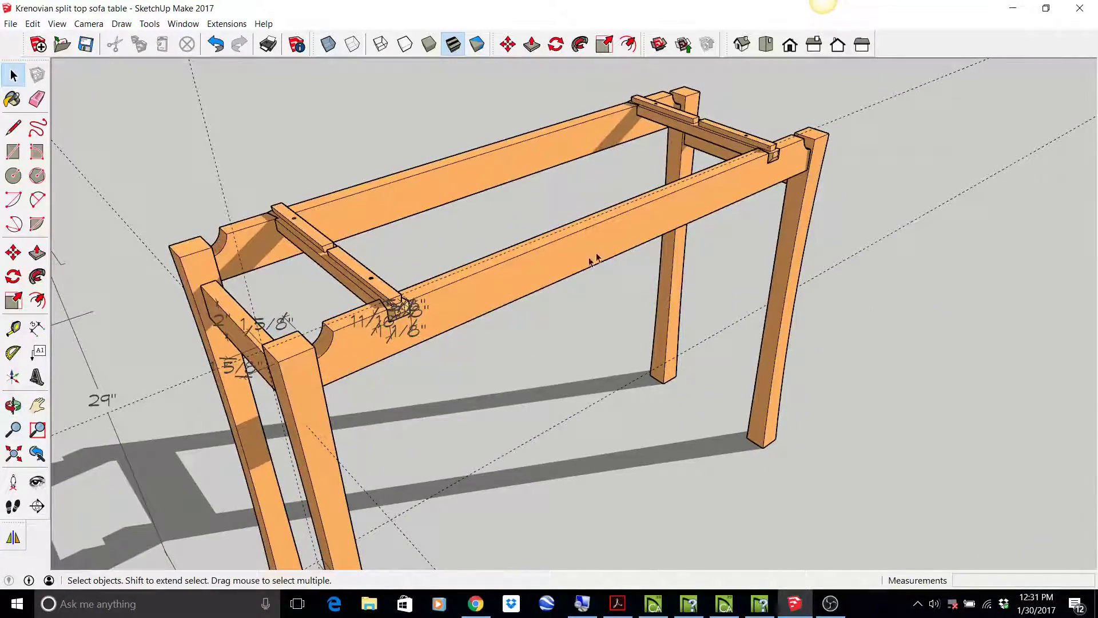
{"action": "scroll", "coordinate": [613, 245], "scroll_direction": "up", "scroll_amount": 1}
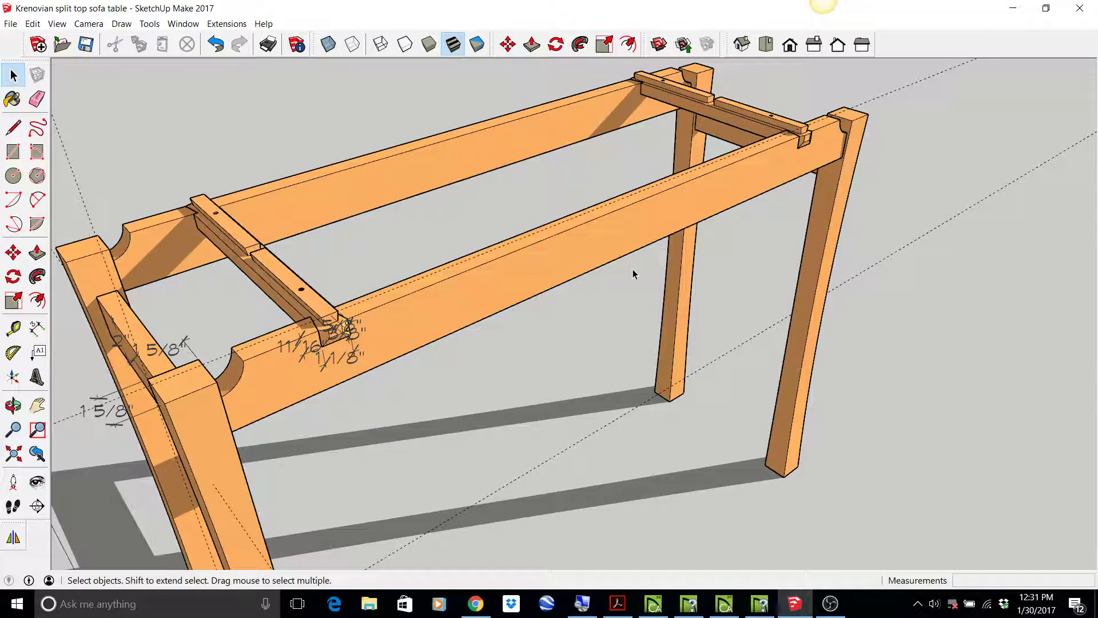
{"action": "scroll", "coordinate": [253, 314], "scroll_direction": "up", "scroll_amount": 4}
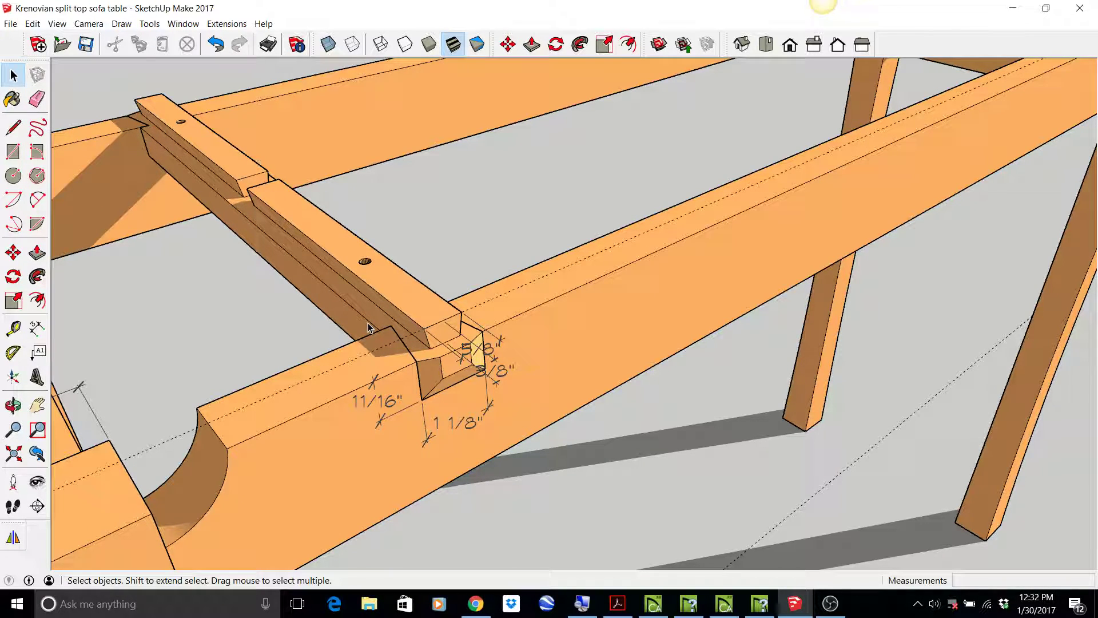
{"action": "scroll", "coordinate": [369, 327], "scroll_direction": "down", "scroll_amount": 1}
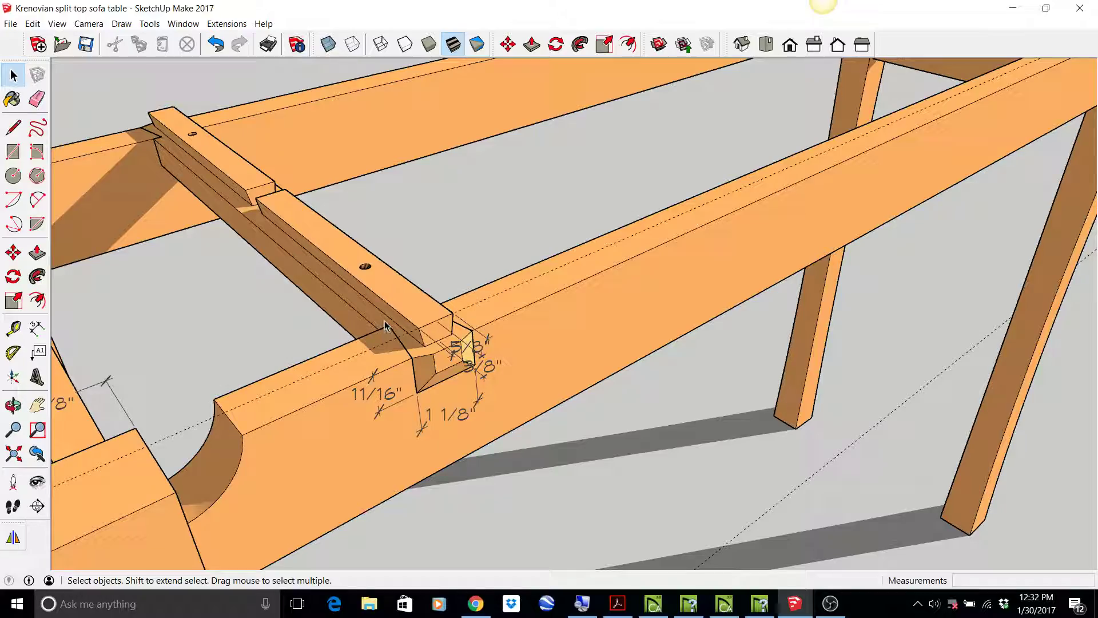
{"action": "scroll", "coordinate": [385, 325], "scroll_direction": "up", "scroll_amount": 1}
{"action": "middle_click_drag", "start_coordinate": [554, 407], "coordinate": [599, 360]}
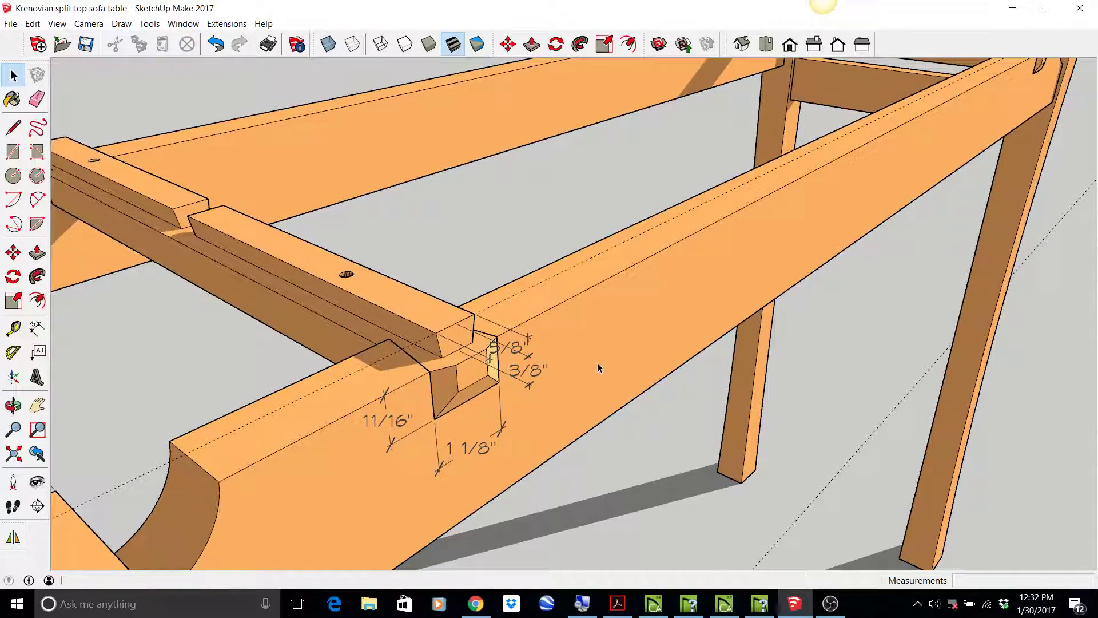
{"action": "scroll", "coordinate": [598, 365], "scroll_direction": "down", "scroll_amount": 2}
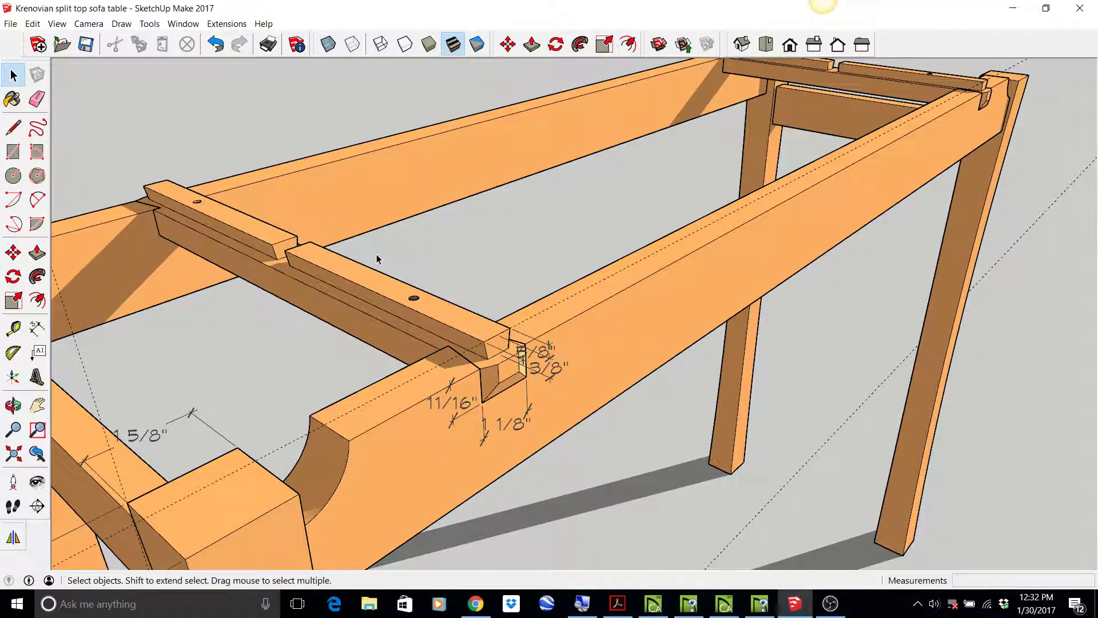
{"action": "scroll", "coordinate": [376, 259], "scroll_direction": "up", "scroll_amount": 2}
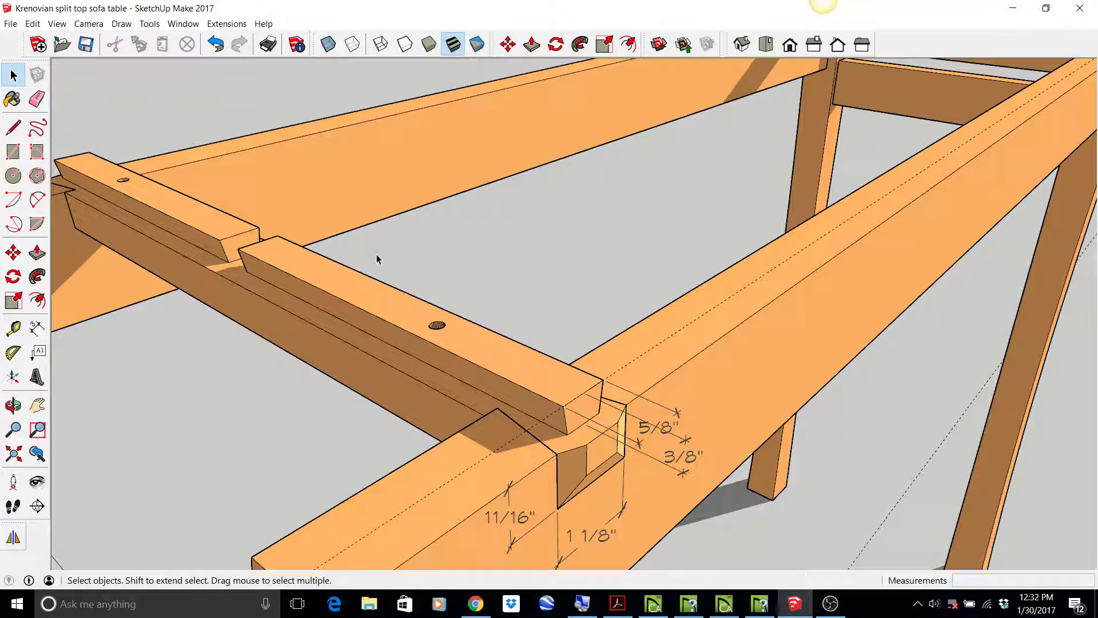
{"action": "scroll", "coordinate": [377, 259], "scroll_direction": "down", "scroll_amount": 3}
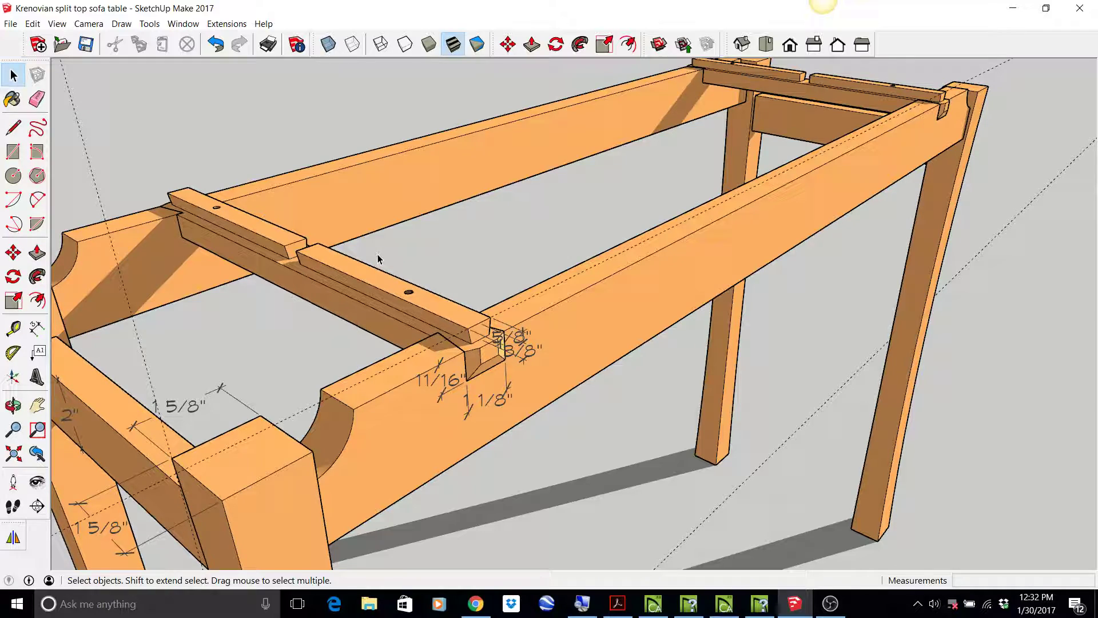
{"action": "middle_click_drag", "start_coordinate": [516, 291], "coordinate": [473, 332]}
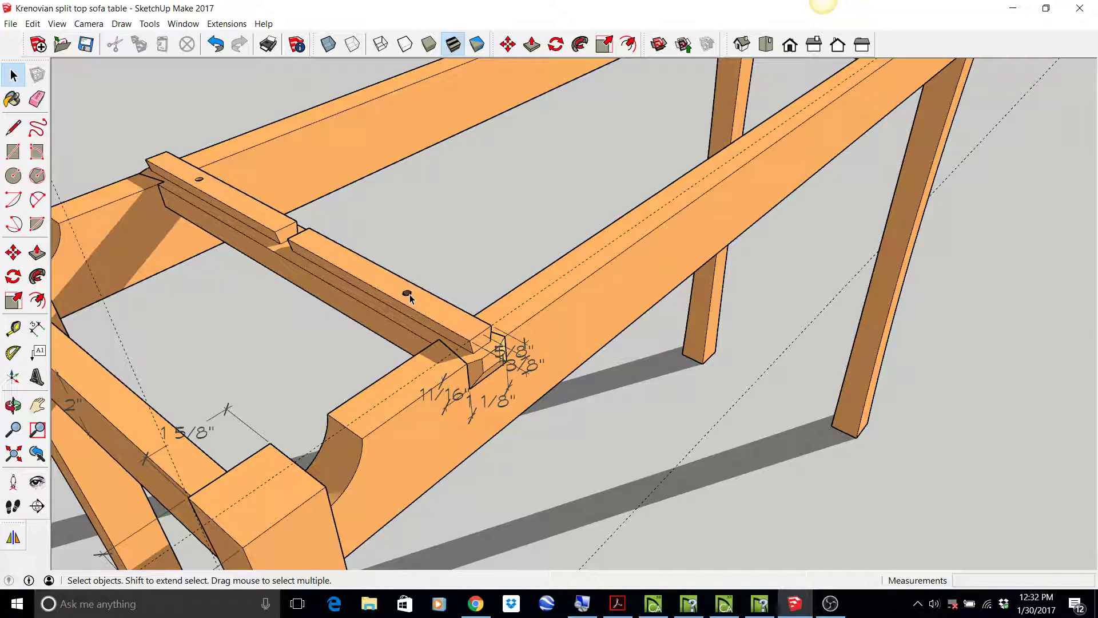
{"action": "scroll", "coordinate": [409, 296], "scroll_direction": "down", "scroll_amount": 1}
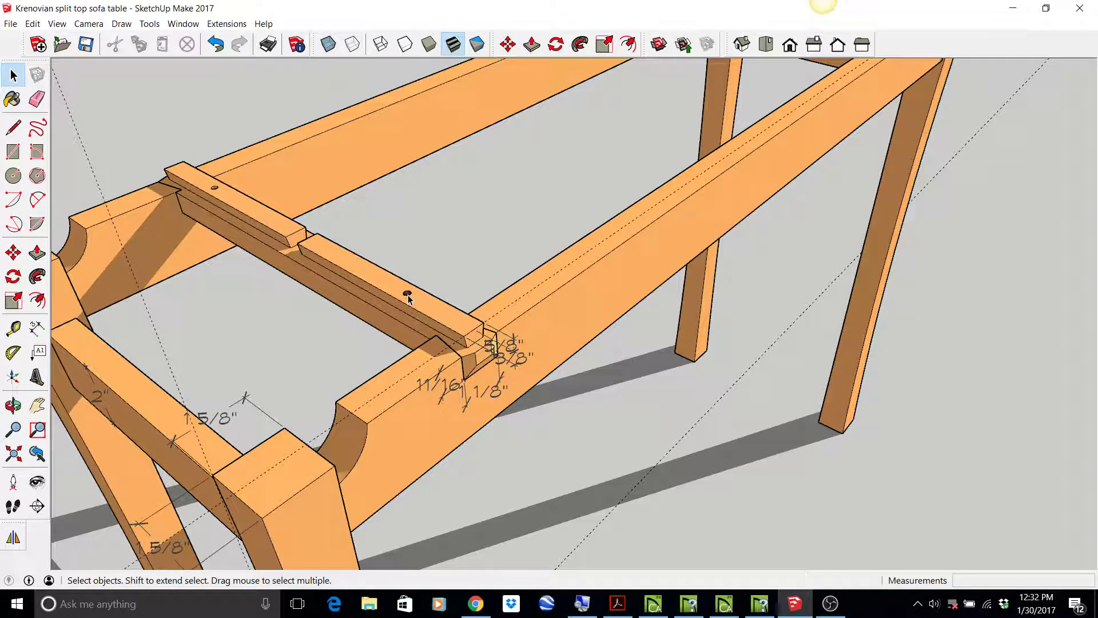
{"action": "scroll", "coordinate": [408, 296], "scroll_direction": "down", "scroll_amount": 3}
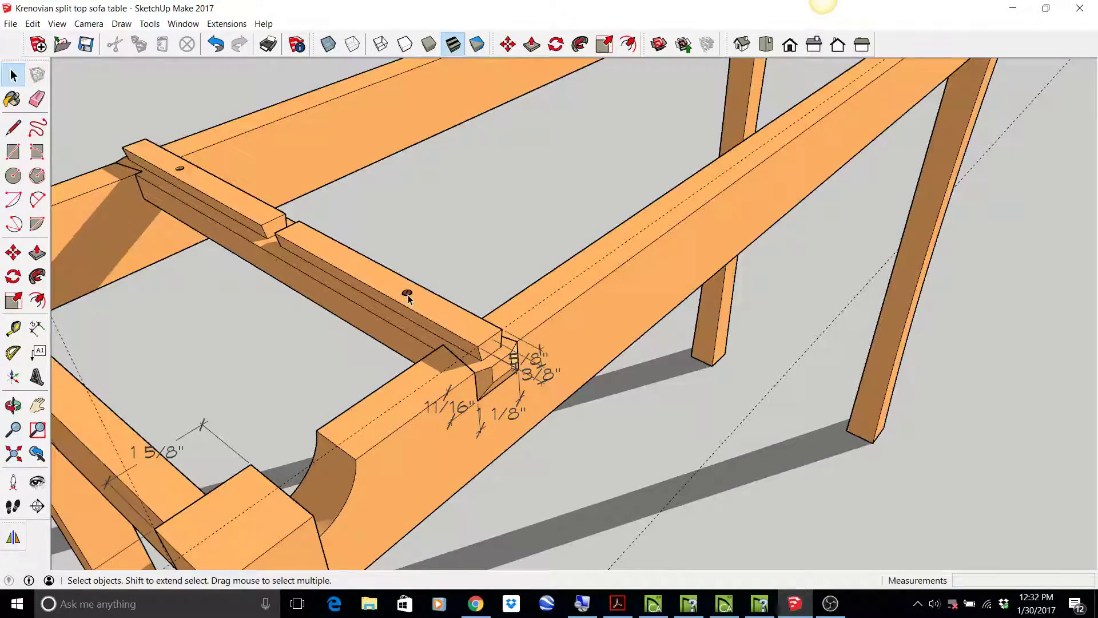
{"action": "scroll", "coordinate": [407, 296], "scroll_direction": "down", "scroll_amount": 2}
{"action": "middle_click_drag", "start_coordinate": [407, 297], "coordinate": [530, 286]}
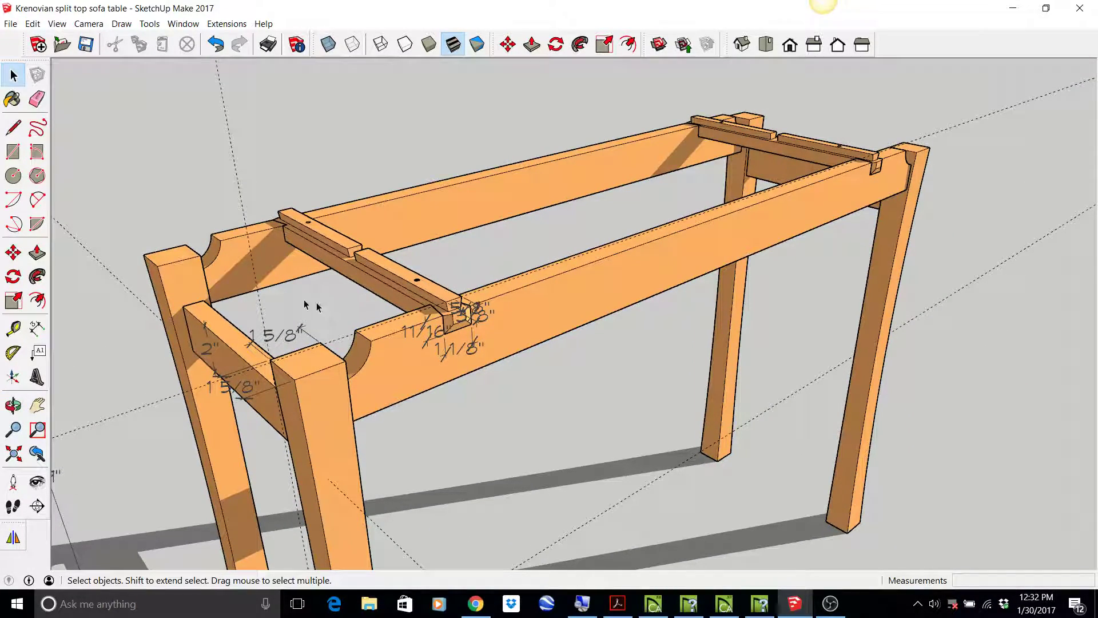
Try to measure with the Tape Measure along the front apron from the near leg and from the rear leg's top corner
{"action": "left_click", "coordinate": [12, 331]}
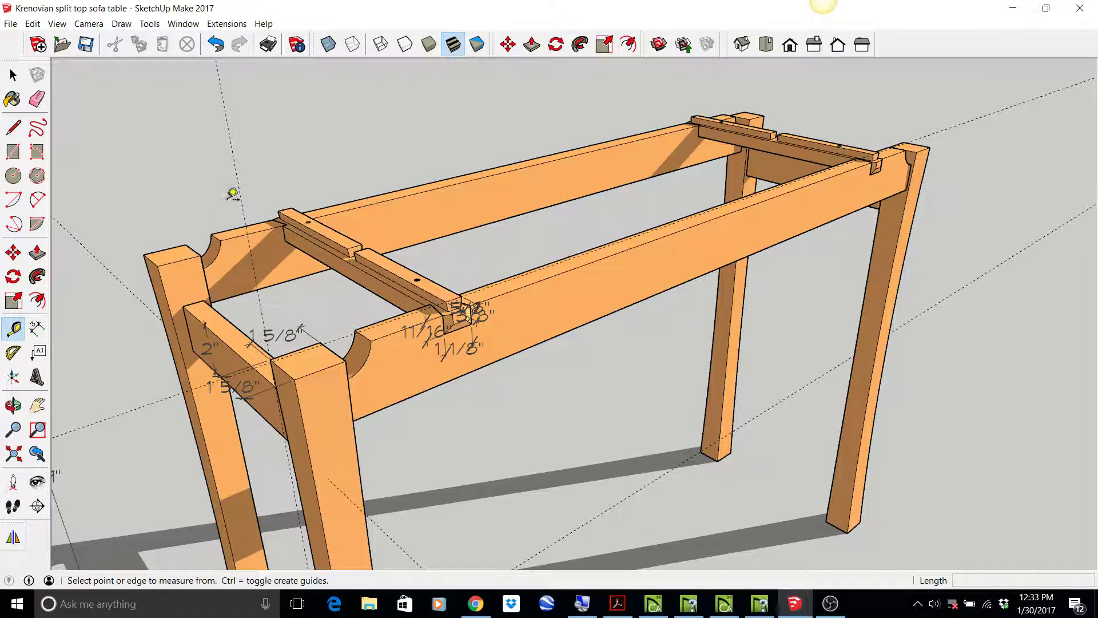
{"action": "left_click", "coordinate": [353, 355]}
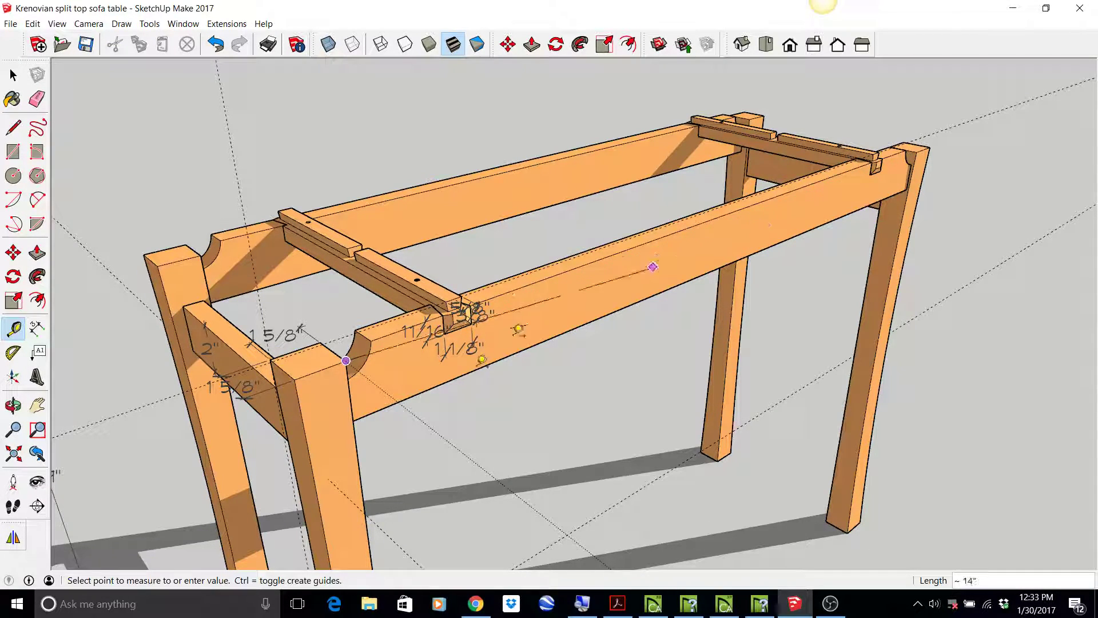
{"action": "left_click", "coordinate": [405, 379]}
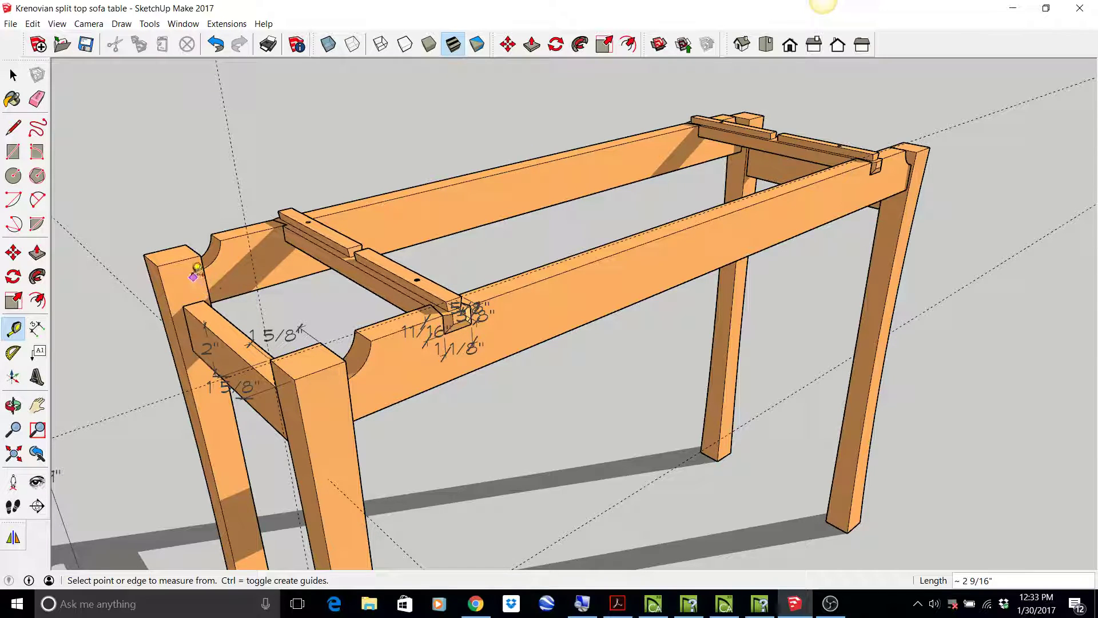
{"action": "left_click", "coordinate": [201, 255]}
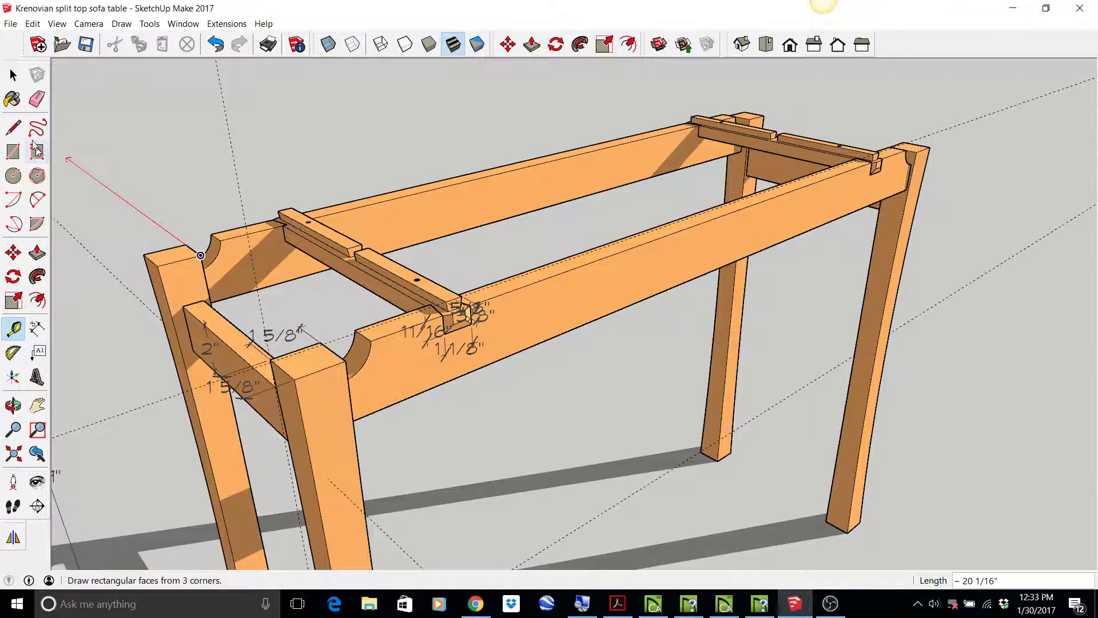
{"action": "left_click", "coordinate": [13, 75]}
Select the front apron and examine how it and the short end rail meet the tops of the legs
{"action": "left_click", "coordinate": [587, 313]}
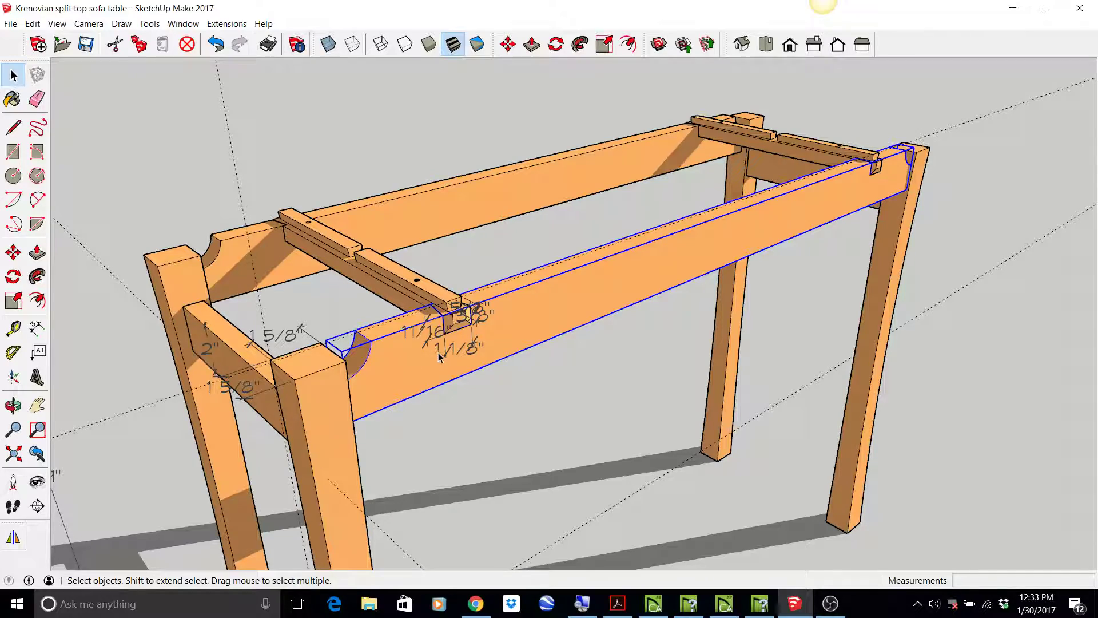
{"action": "middle_click_drag", "start_coordinate": [438, 357], "coordinate": [438, 291]}
{"action": "middle_click_drag", "start_coordinate": [376, 252], "coordinate": [376, 244]}
{"action": "scroll", "coordinate": [290, 268], "scroll_direction": "up", "scroll_amount": 4}
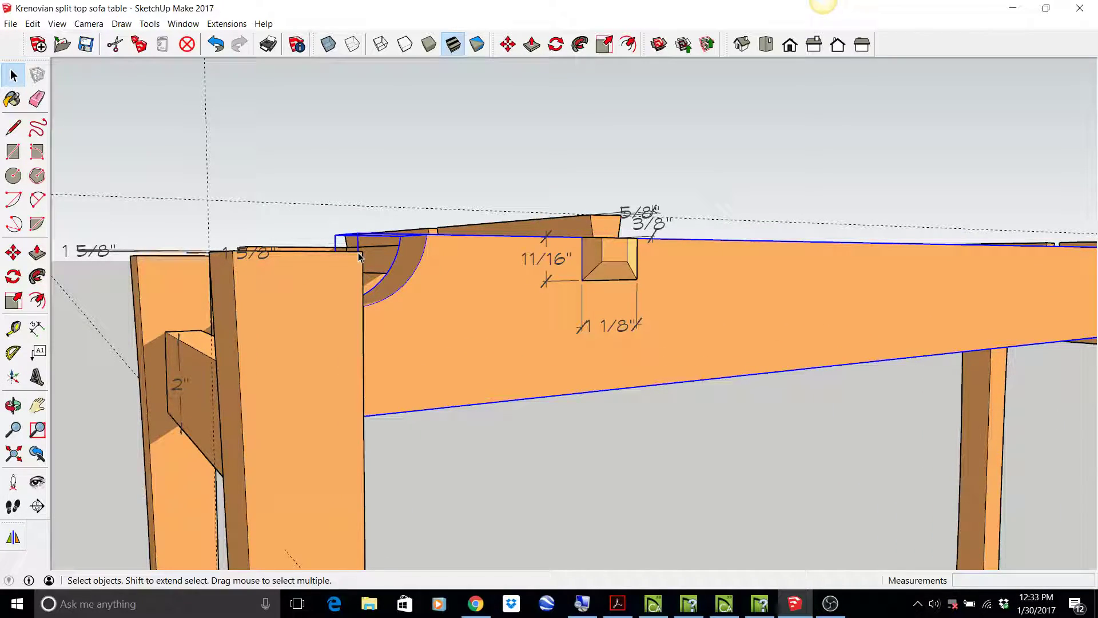
{"action": "scroll", "coordinate": [369, 382], "scroll_direction": "down", "scroll_amount": 4}
{"action": "middle_click_drag", "start_coordinate": [369, 382], "coordinate": [403, 495]}
{"action": "scroll", "coordinate": [694, 453], "scroll_direction": "down", "scroll_amount": 3}
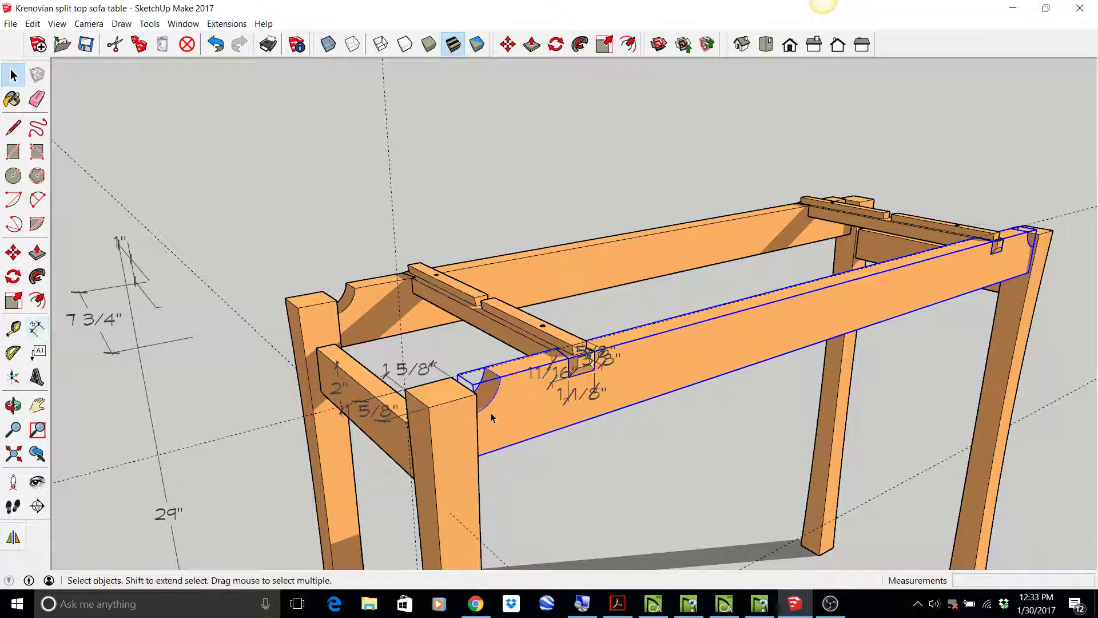
{"action": "scroll", "coordinate": [425, 420], "scroll_direction": "up", "scroll_amount": 1}
{"action": "middle_click_drag", "start_coordinate": [450, 412], "coordinate": [456, 410]}
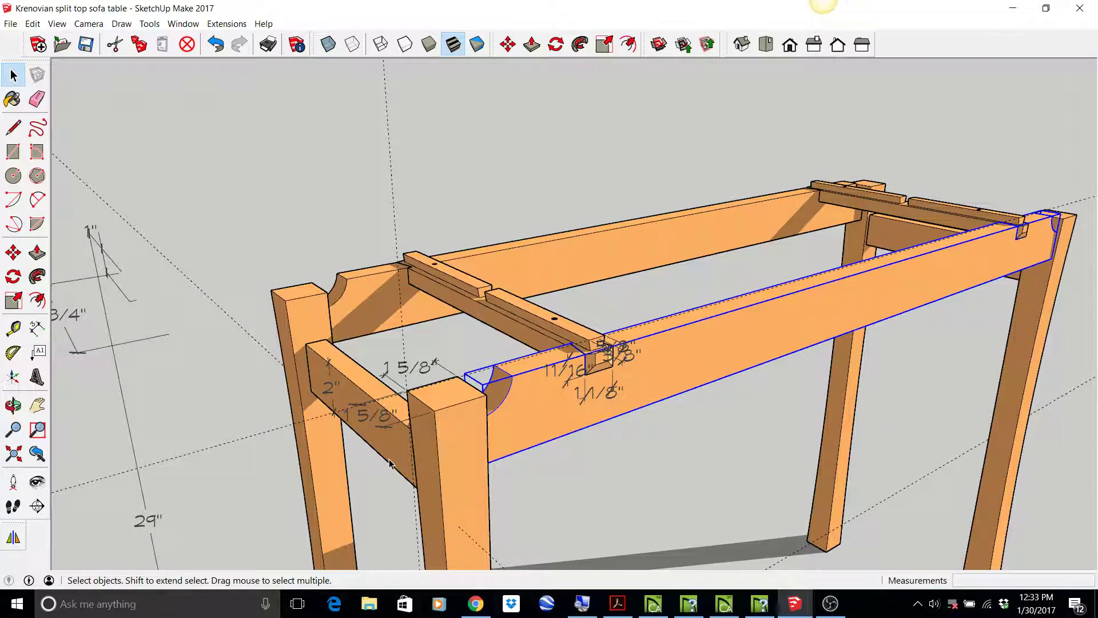
{"action": "middle_click_drag", "start_coordinate": [611, 537], "coordinate": [549, 413]}
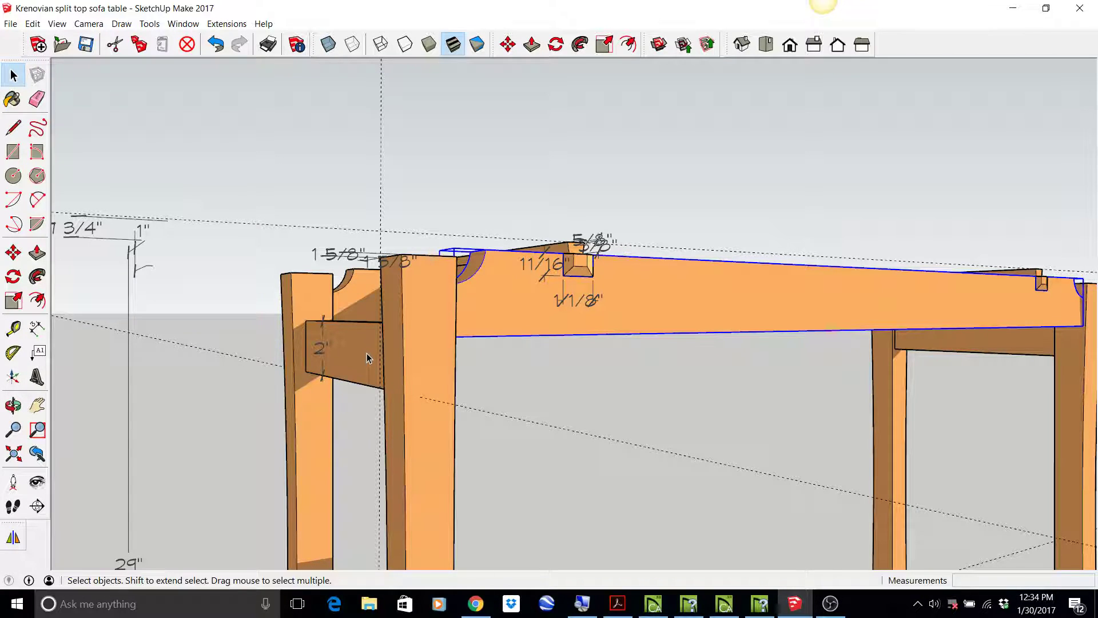
{"action": "middle_click_drag", "start_coordinate": [351, 366], "coordinate": [361, 434]}
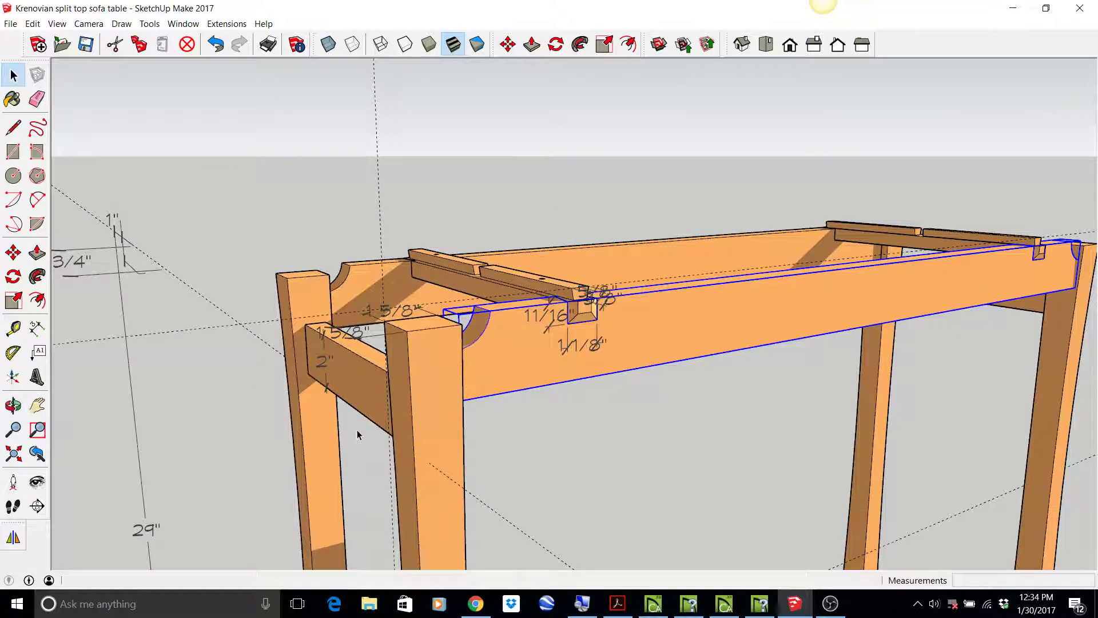
{"action": "middle_click_drag", "start_coordinate": [589, 439], "coordinate": [551, 456]}
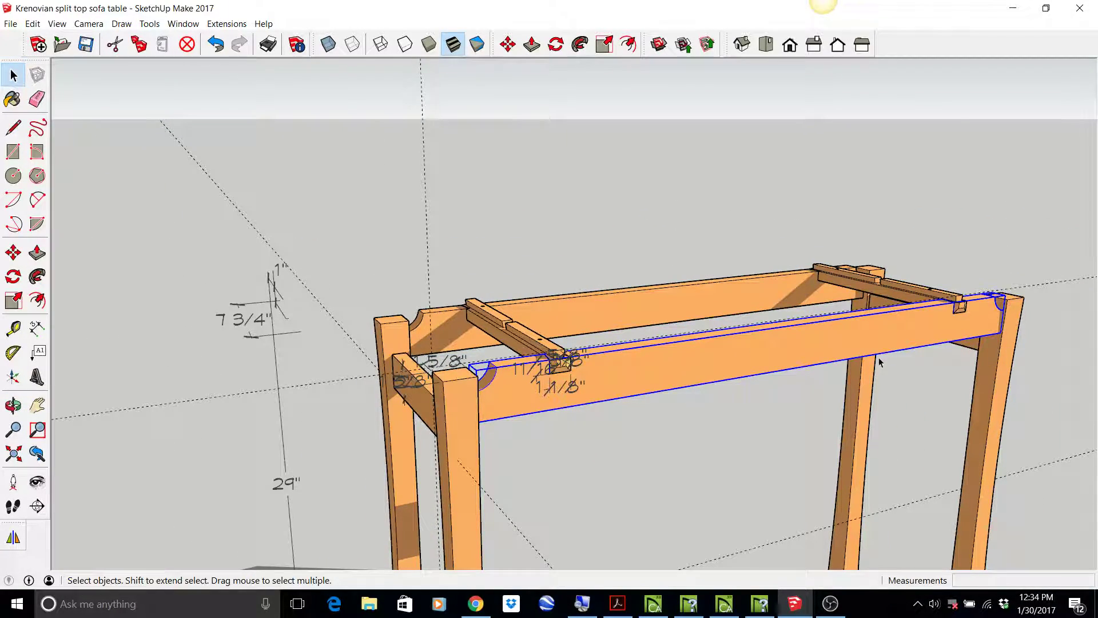
Examine the selected front apron from low in front, following its lower edge and the cross support notches
{"action": "scroll", "coordinate": [913, 361], "scroll_direction": "up", "scroll_amount": 2}
{"action": "scroll", "coordinate": [808, 380], "scroll_direction": "up", "scroll_amount": 2}
{"action": "middle_click_drag", "start_coordinate": [809, 380], "coordinate": [447, 352]}
{"action": "middle_click_drag", "start_coordinate": [315, 376], "coordinate": [367, 392]}
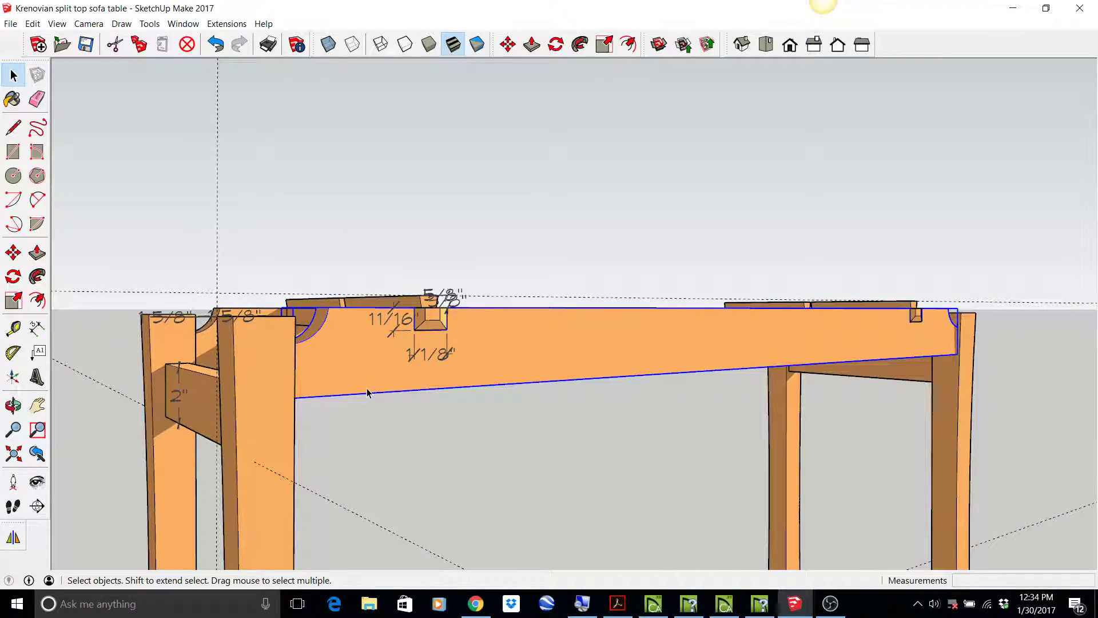
{"action": "scroll", "coordinate": [368, 393], "scroll_direction": "down", "scroll_amount": 2}
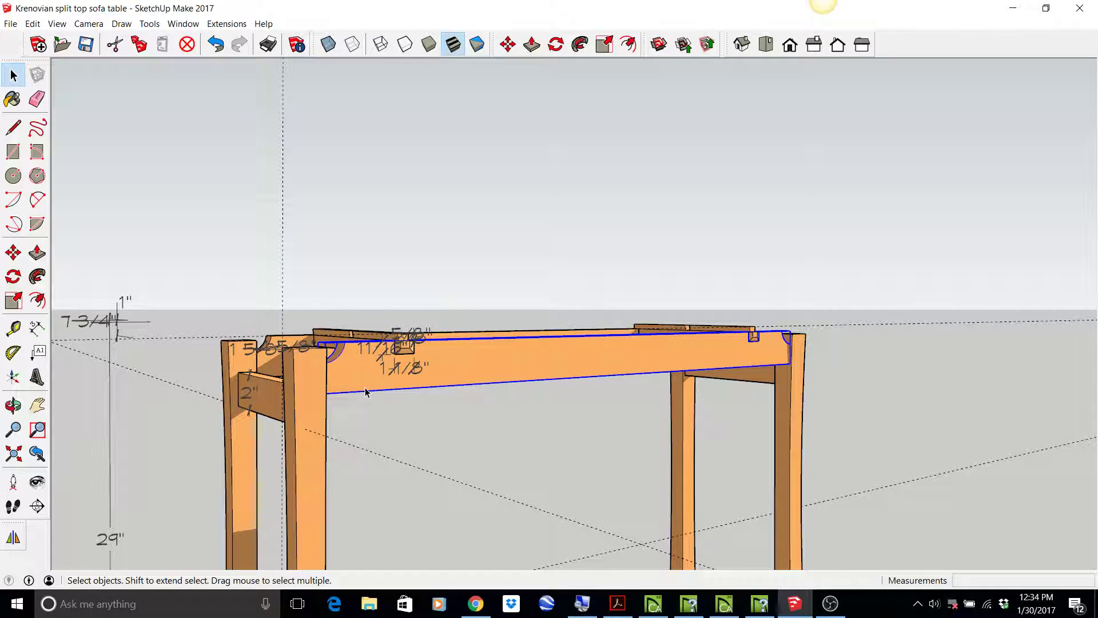
{"action": "scroll", "coordinate": [366, 392], "scroll_direction": "up", "scroll_amount": 1}
{"action": "scroll", "coordinate": [365, 391], "scroll_direction": "up", "scroll_amount": 1}
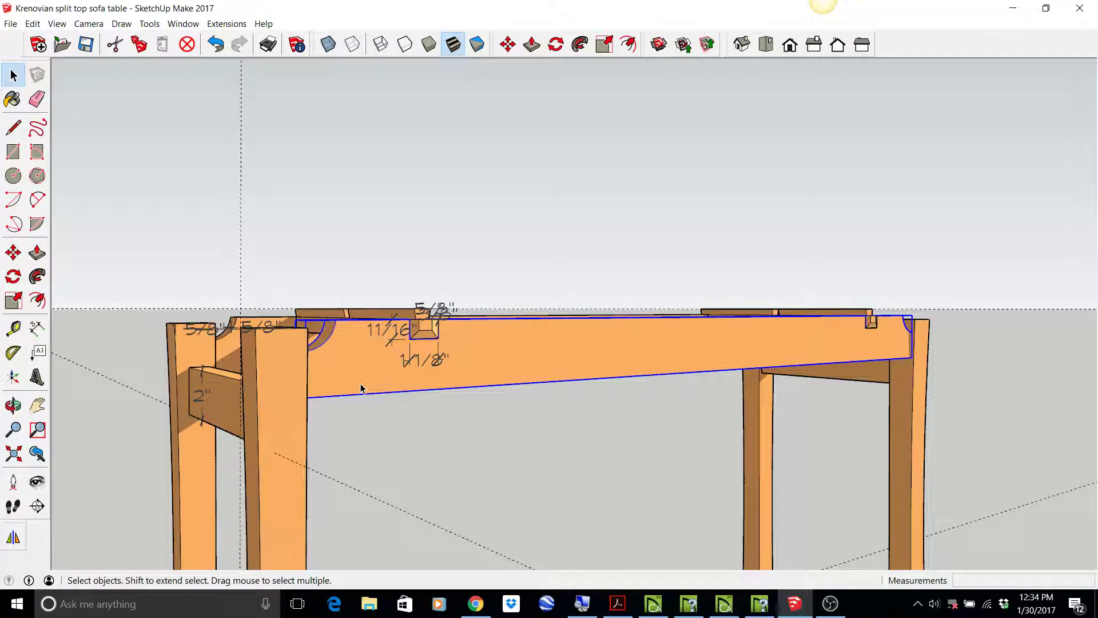
{"action": "scroll", "coordinate": [361, 388], "scroll_direction": "down", "scroll_amount": 5}
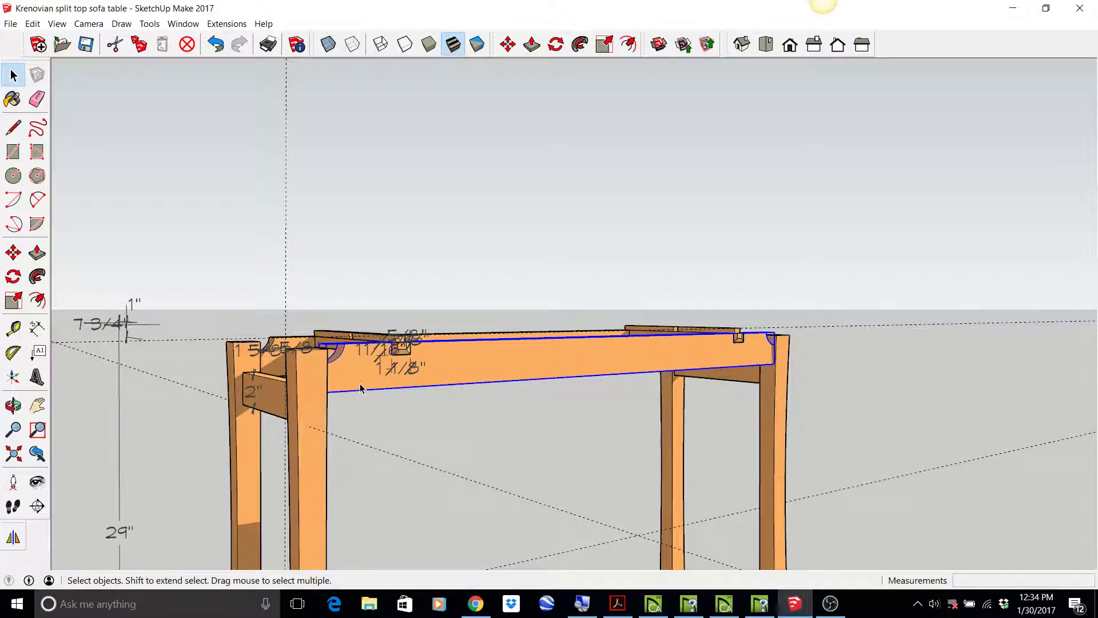
{"action": "scroll", "coordinate": [360, 388], "scroll_direction": "down", "scroll_amount": 2}
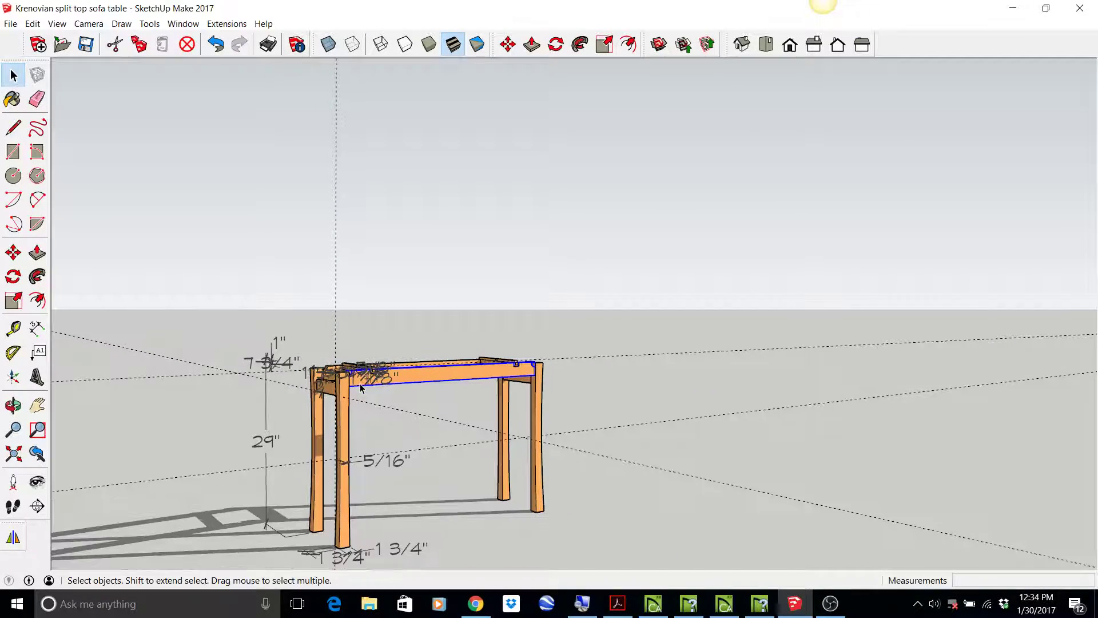
Examine the base frame from above, including the corner where the end rail and front apron meet the near leg
{"action": "middle_click_drag", "start_coordinate": [354, 371], "coordinate": [395, 527]}
{"action": "scroll", "coordinate": [336, 333], "scroll_direction": "up", "scroll_amount": 3}
{"action": "scroll", "coordinate": [335, 331], "scroll_direction": "up", "scroll_amount": 3}
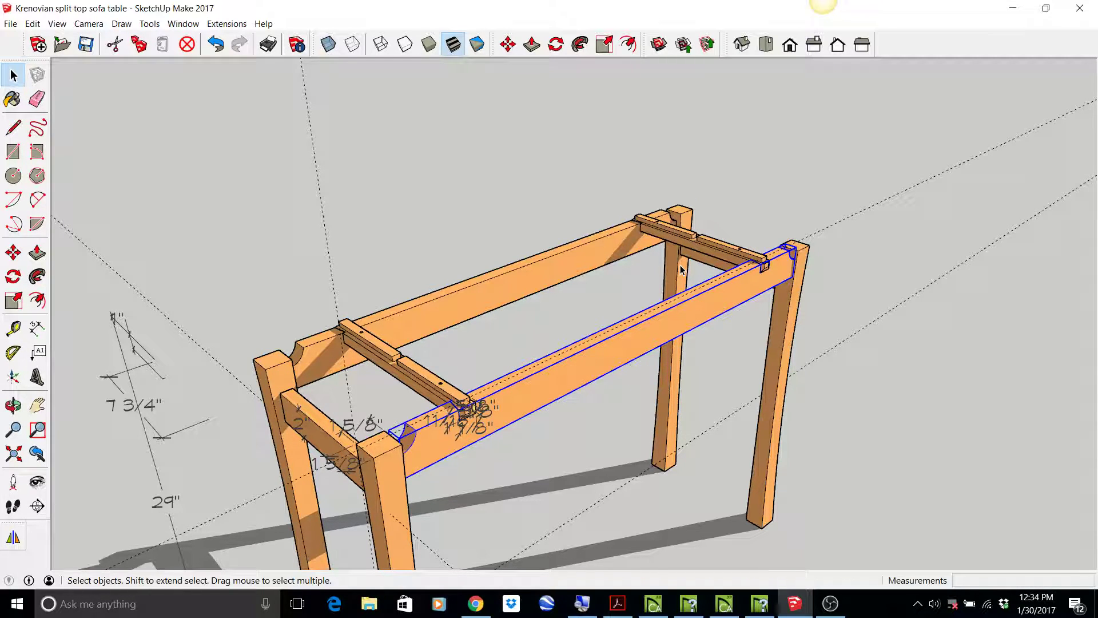
{"action": "scroll", "coordinate": [681, 269], "scroll_direction": "down", "scroll_amount": 5}
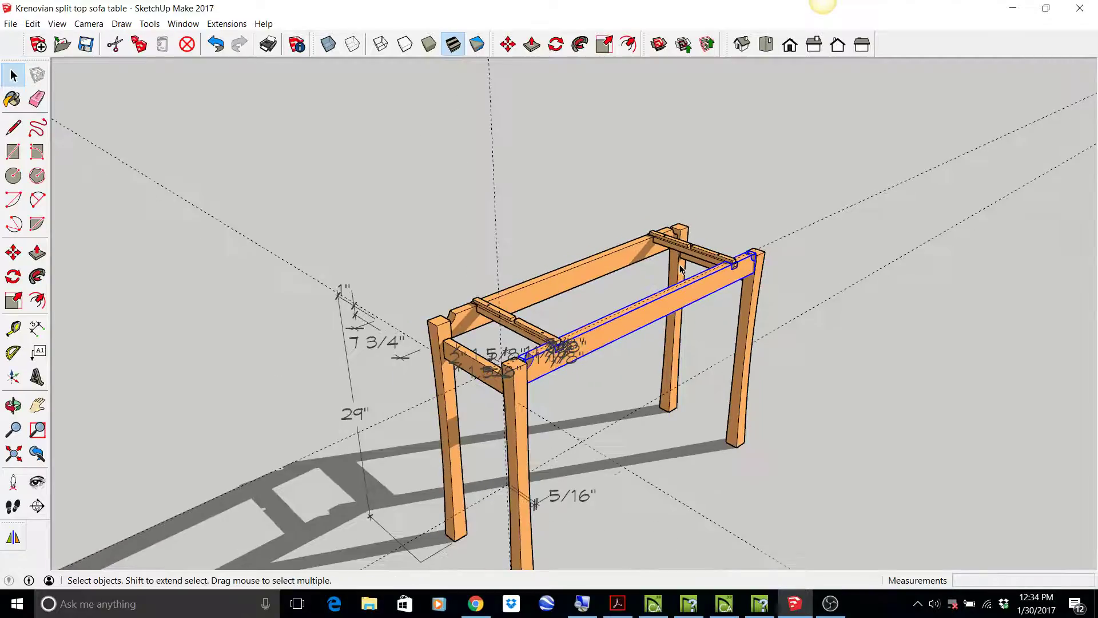
{"action": "scroll", "coordinate": [549, 454], "scroll_direction": "up", "scroll_amount": 4}
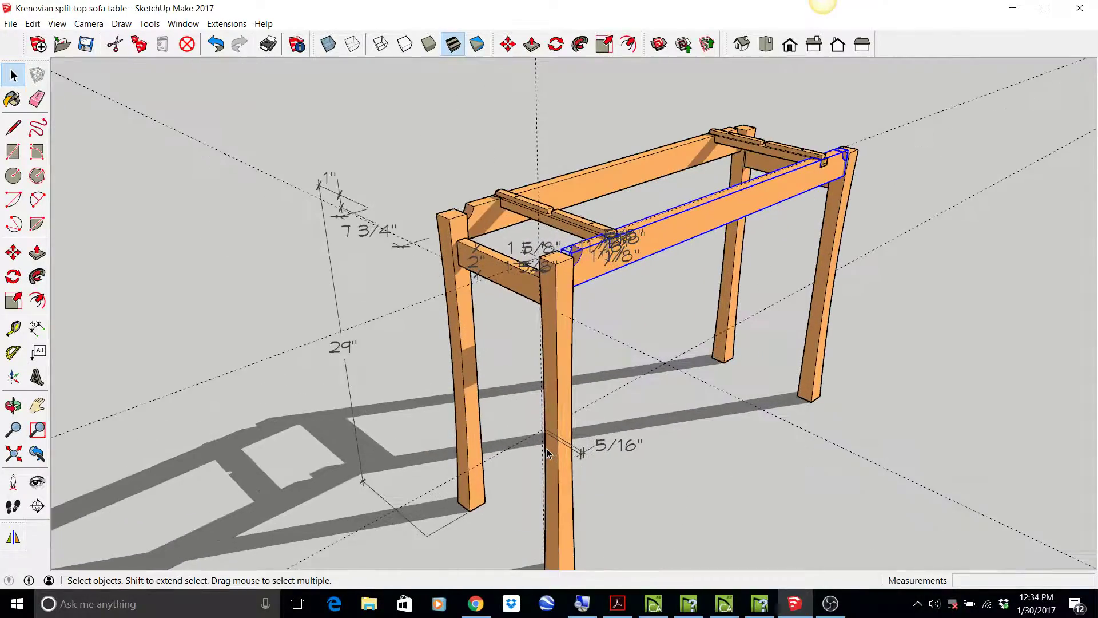
{"action": "scroll", "coordinate": [573, 282], "scroll_direction": "up", "scroll_amount": 2}
{"action": "middle_click_drag", "start_coordinate": [561, 268], "coordinate": [575, 387]}
{"action": "scroll", "coordinate": [541, 338], "scroll_direction": "down", "scroll_amount": 4}
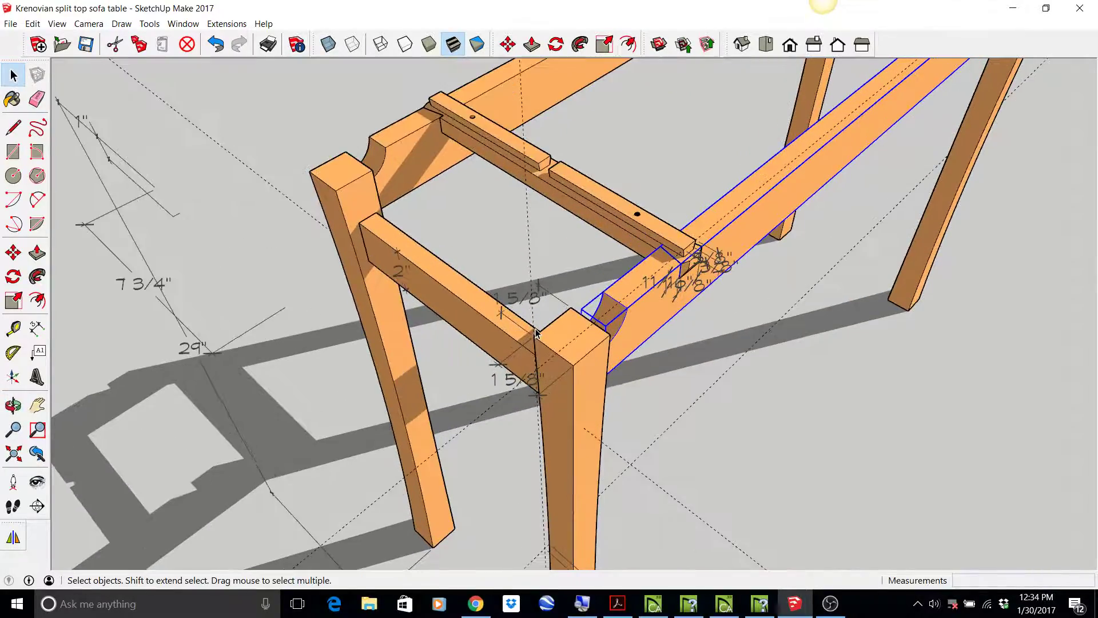
Examine the near leg's curve and the dimensions marked at its middle and foot
{"action": "scroll", "coordinate": [536, 332], "scroll_direction": "down", "scroll_amount": 2}
{"action": "scroll", "coordinate": [556, 543], "scroll_direction": "up", "scroll_amount": 3}
{"action": "scroll", "coordinate": [558, 542], "scroll_direction": "down", "scroll_amount": 2}
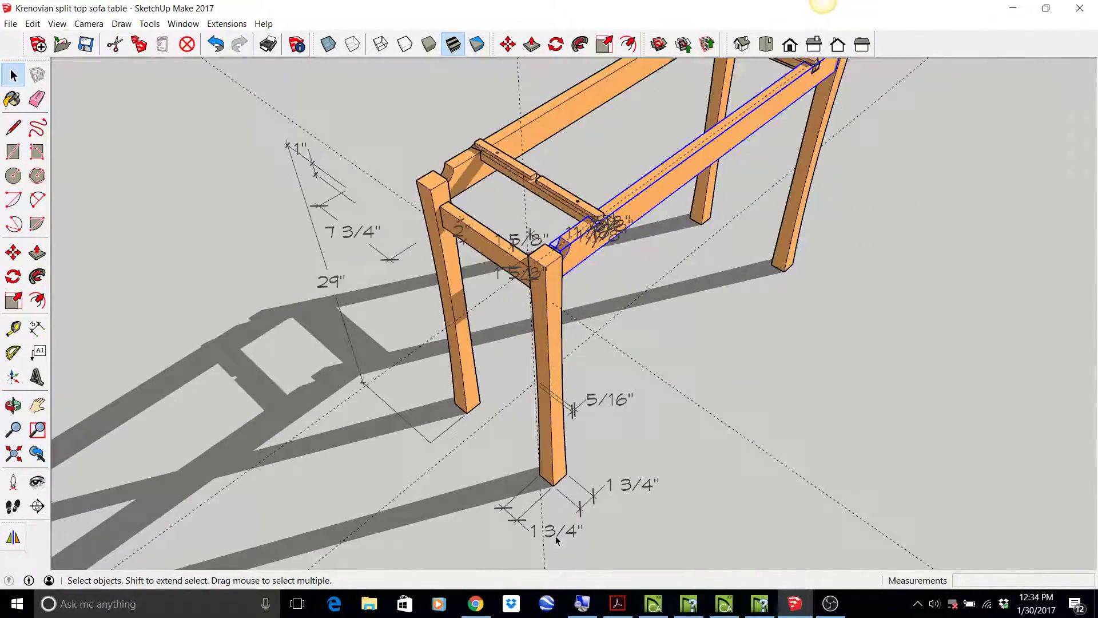
{"action": "scroll", "coordinate": [592, 376], "scroll_direction": "up", "scroll_amount": 4}
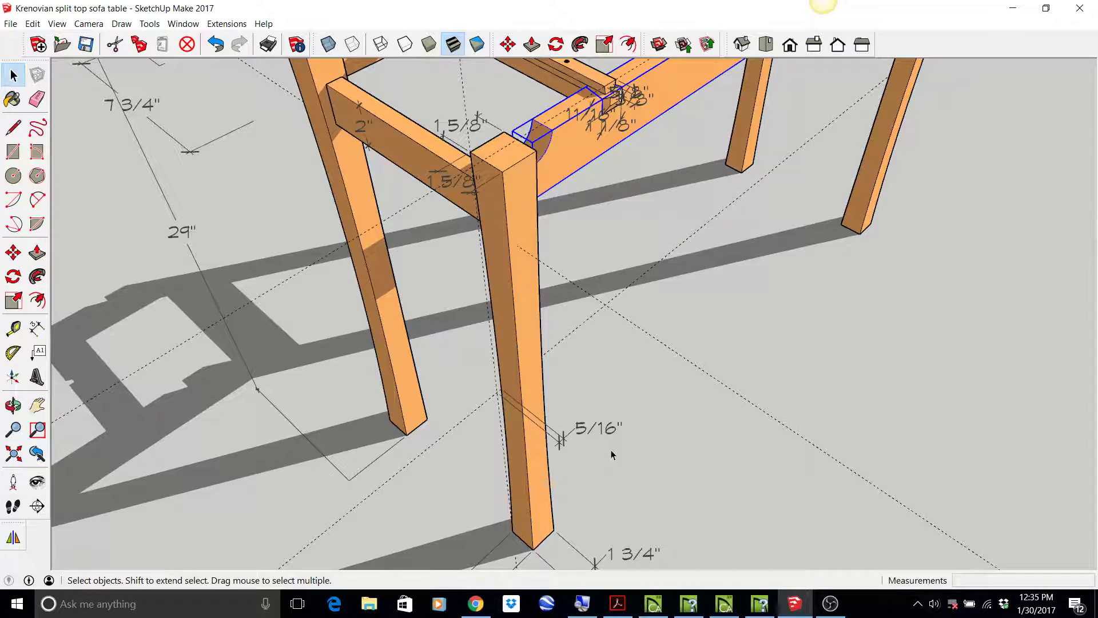
{"action": "scroll", "coordinate": [615, 434], "scroll_direction": "down", "scroll_amount": 3}
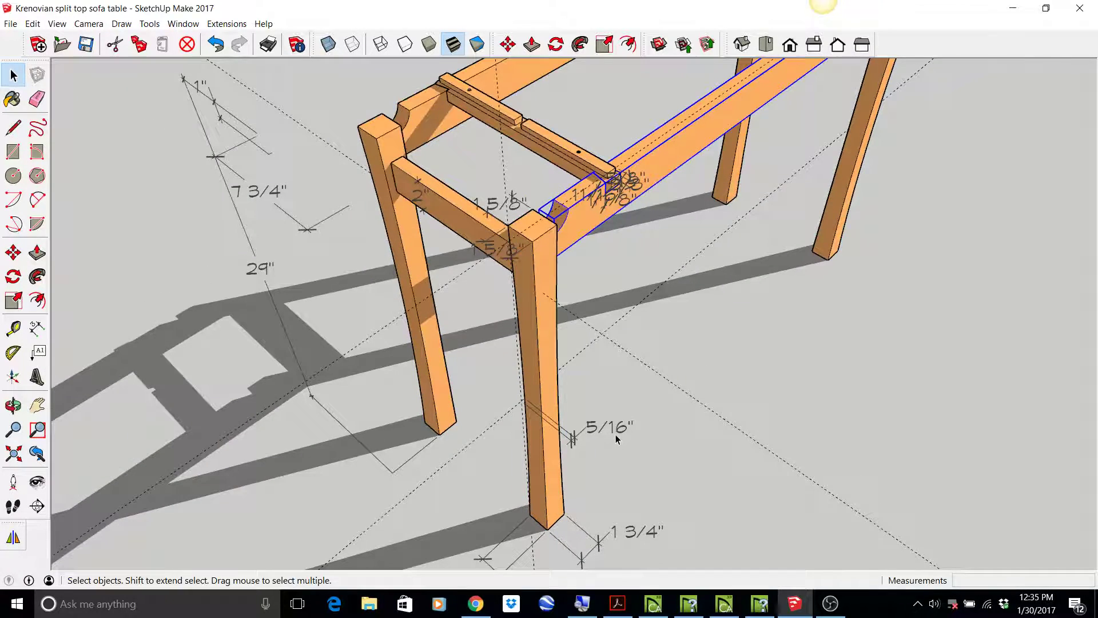
{"action": "scroll", "coordinate": [610, 331], "scroll_direction": "up", "scroll_amount": 1}
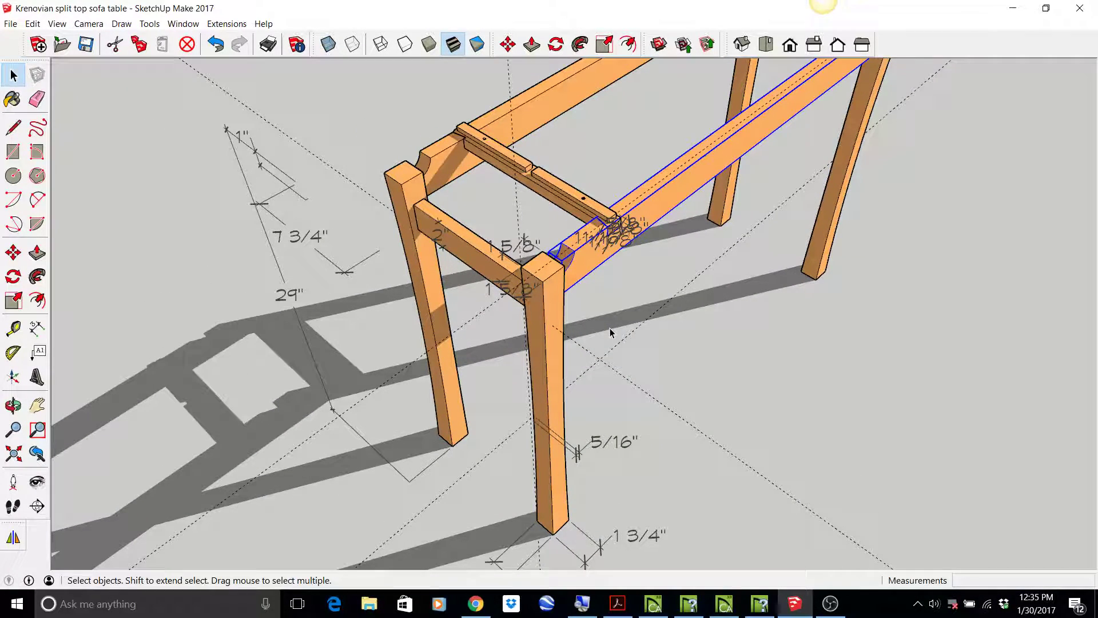
Unhide all hidden parts to restore both tabletop boards
{"action": "middle_click_drag", "start_coordinate": [296, 247], "coordinate": [306, 203]}
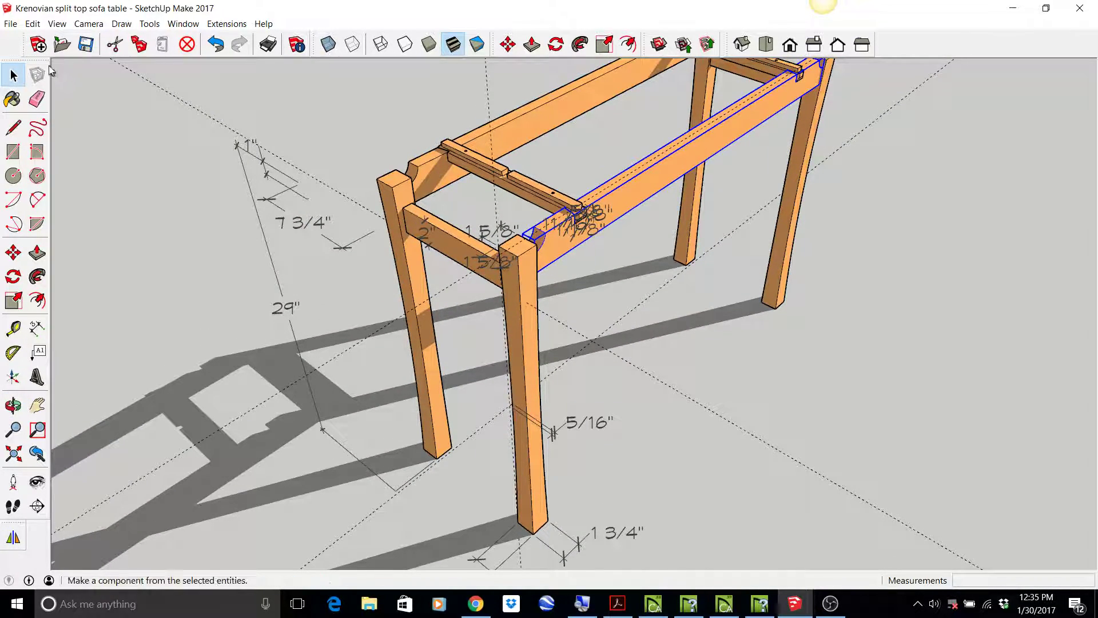
{"action": "left_click", "coordinate": [57, 23]}
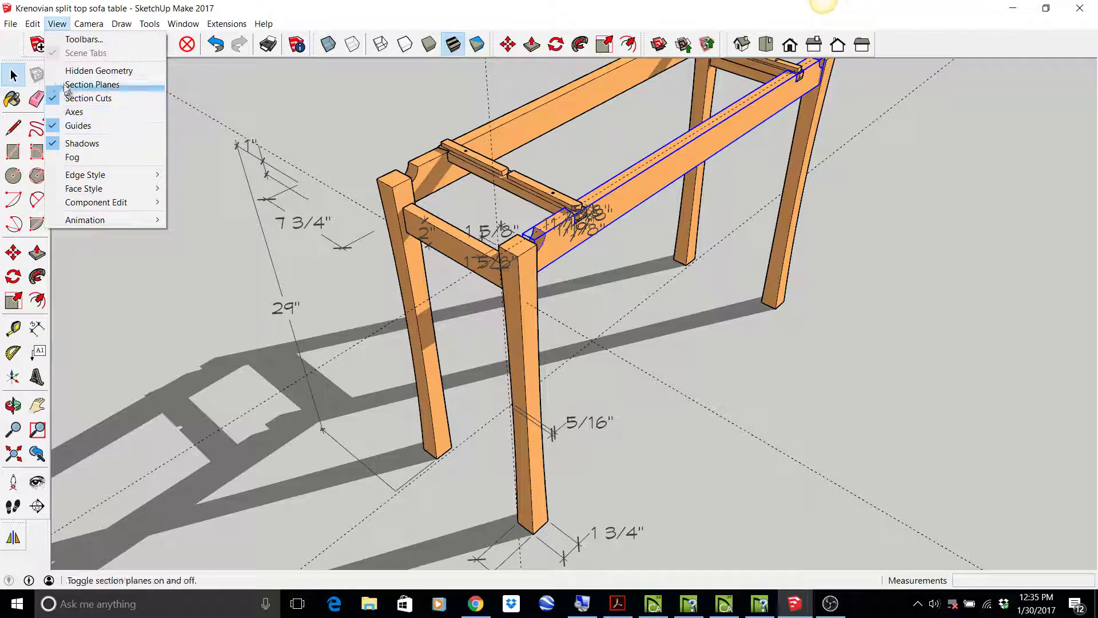
{"action": "mouse_move", "coordinate": [33, 23]}
{"action": "mouse_move", "coordinate": [83, 210]}
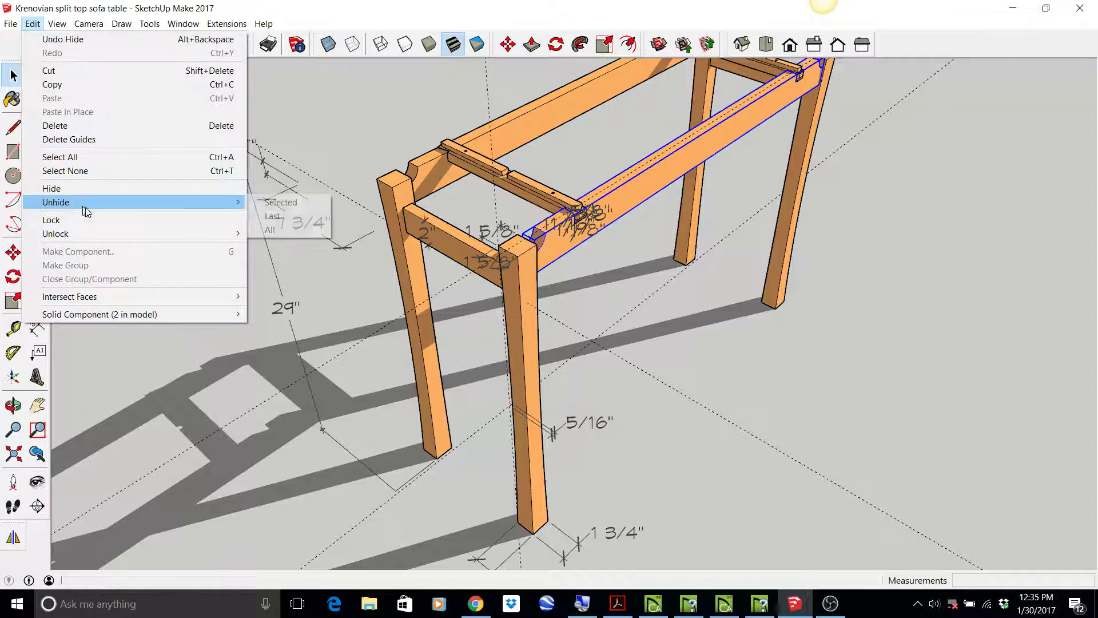
{"action": "left_click", "coordinate": [280, 231]}
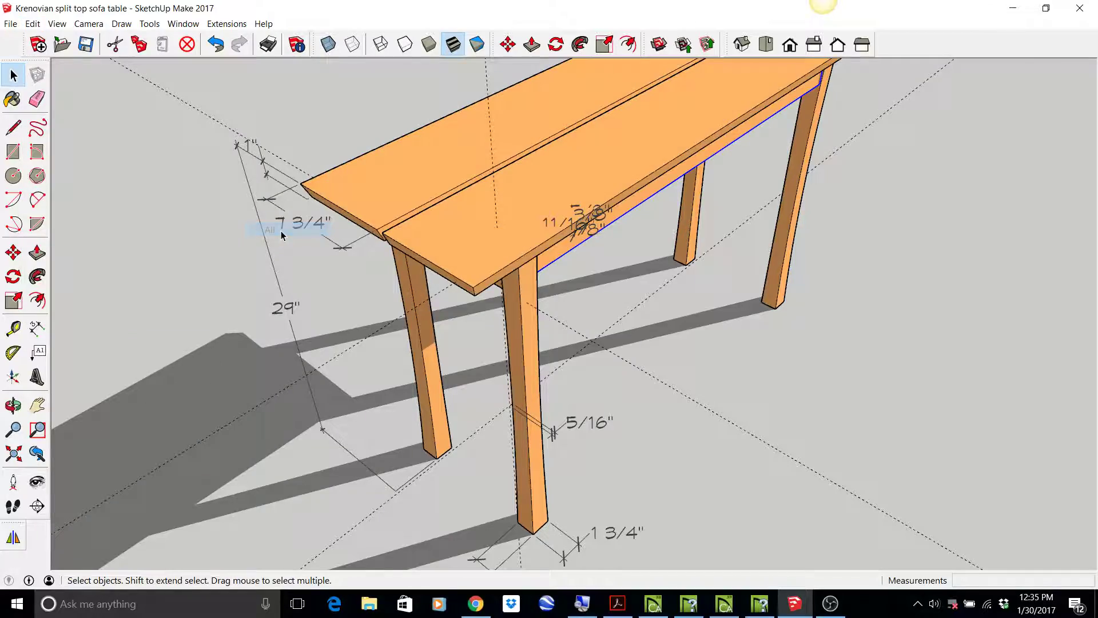
Examine the complete table's overall height, the end rail beneath the split top, and the front seen from low down
{"action": "middle_click_drag", "start_coordinate": [281, 231], "coordinate": [445, 232]}
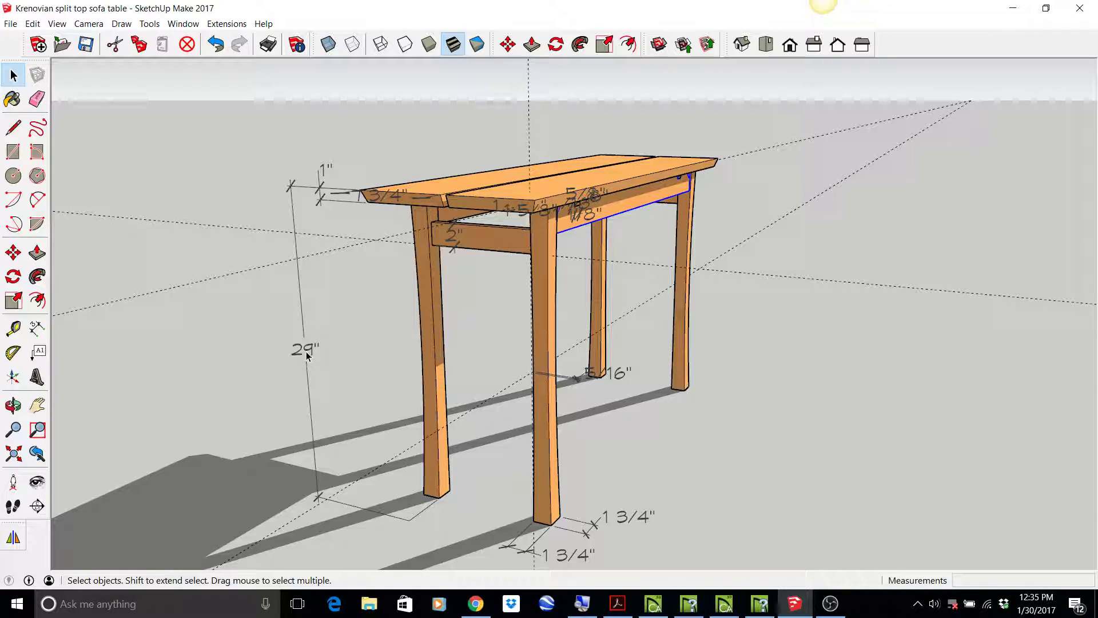
{"action": "middle_click_drag", "start_coordinate": [584, 377], "coordinate": [433, 238]}
{"action": "scroll", "coordinate": [429, 177], "scroll_direction": "up", "scroll_amount": 6}
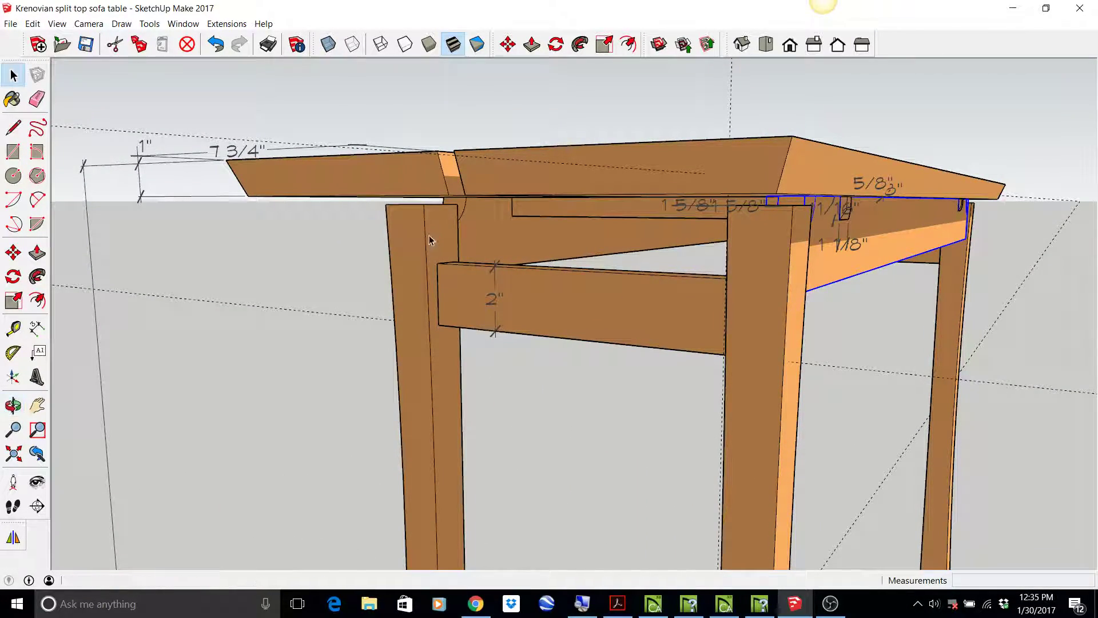
{"action": "scroll", "coordinate": [440, 229], "scroll_direction": "down", "scroll_amount": 4}
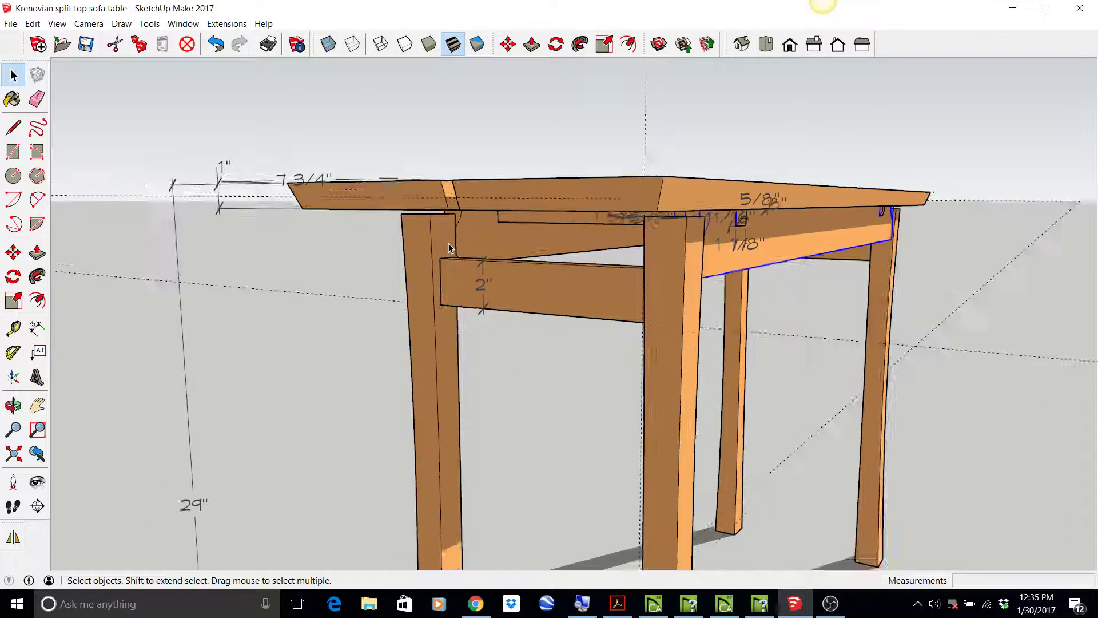
{"action": "scroll", "coordinate": [448, 247], "scroll_direction": "down", "scroll_amount": 3}
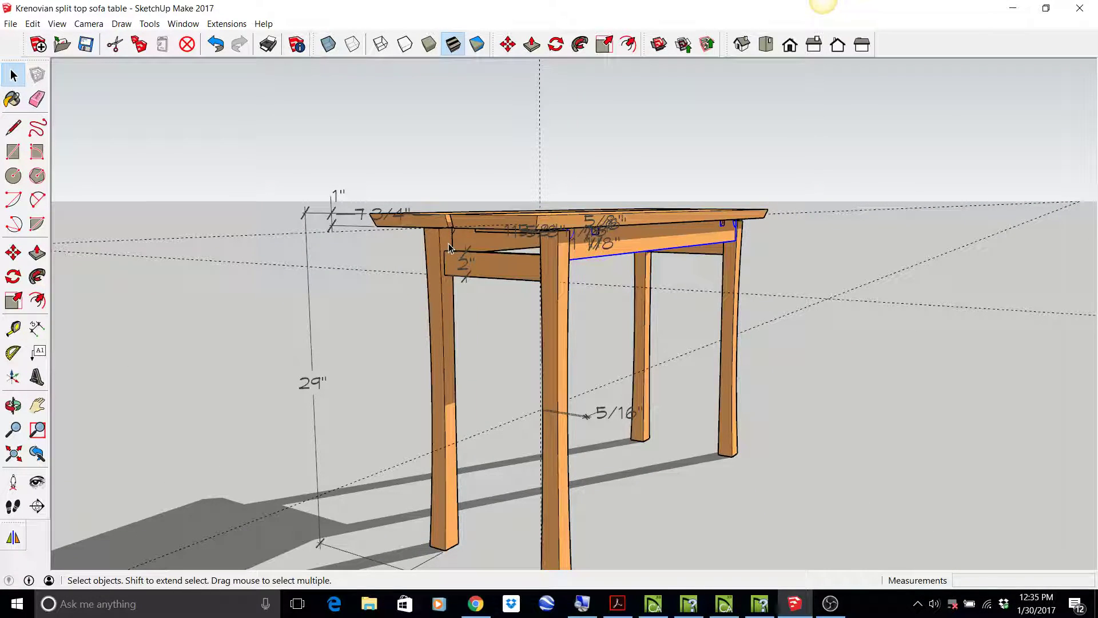
{"action": "scroll", "coordinate": [449, 245], "scroll_direction": "down", "scroll_amount": 1}
{"action": "middle_click_drag", "start_coordinate": [513, 358], "coordinate": [451, 397]}
{"action": "middle_click_drag", "start_coordinate": [503, 344], "coordinate": [465, 324]}
{"action": "middle_click_drag", "start_coordinate": [602, 341], "coordinate": [530, 285]}
{"action": "scroll", "coordinate": [630, 331], "scroll_direction": "up", "scroll_amount": 4}
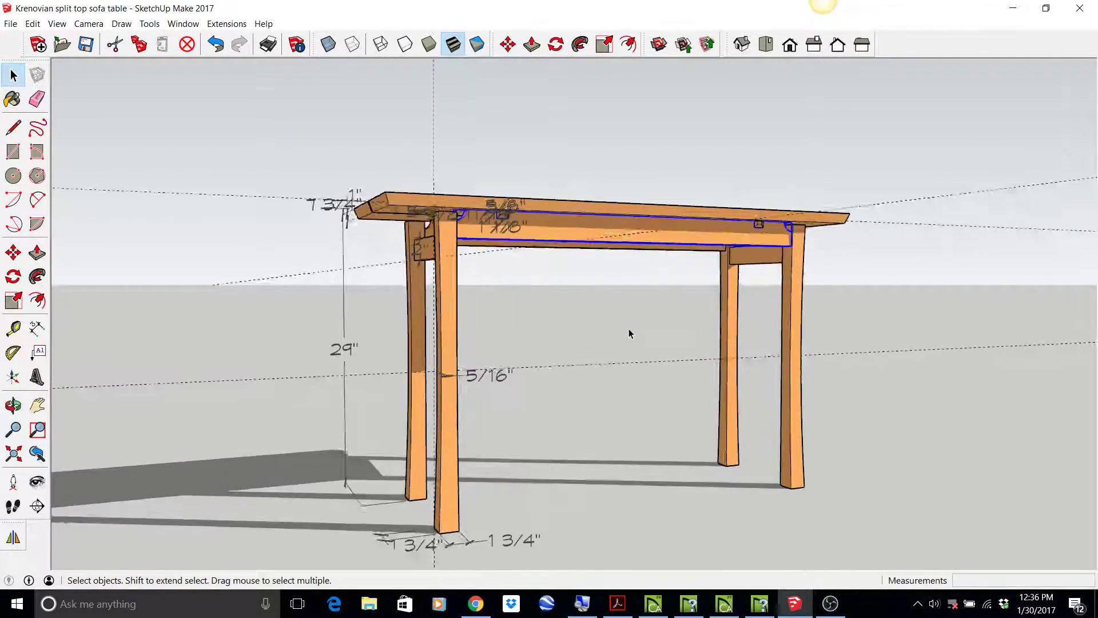
Examine the assembled table from above, comparing the long side with the end where the two boards split
{"action": "middle_click_drag", "start_coordinate": [643, 341], "coordinate": [730, 360]}
{"action": "middle_click_drag", "start_coordinate": [419, 307], "coordinate": [499, 399]}
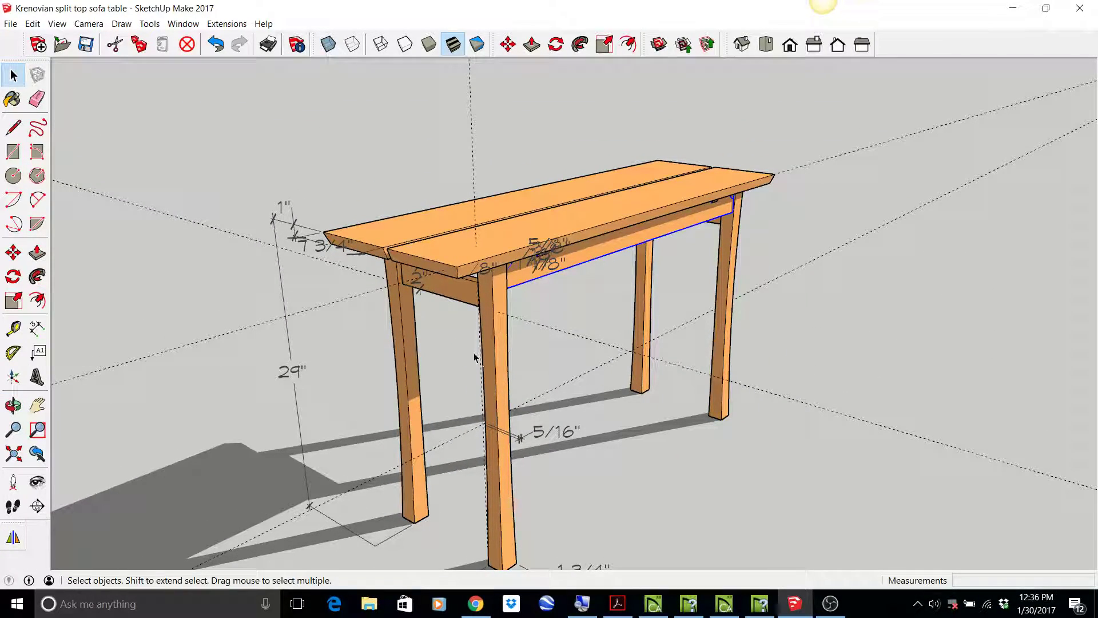
{"action": "scroll", "coordinate": [474, 357], "scroll_direction": "down", "scroll_amount": 1}
{"action": "scroll", "coordinate": [474, 357], "scroll_direction": "up", "scroll_amount": 2}
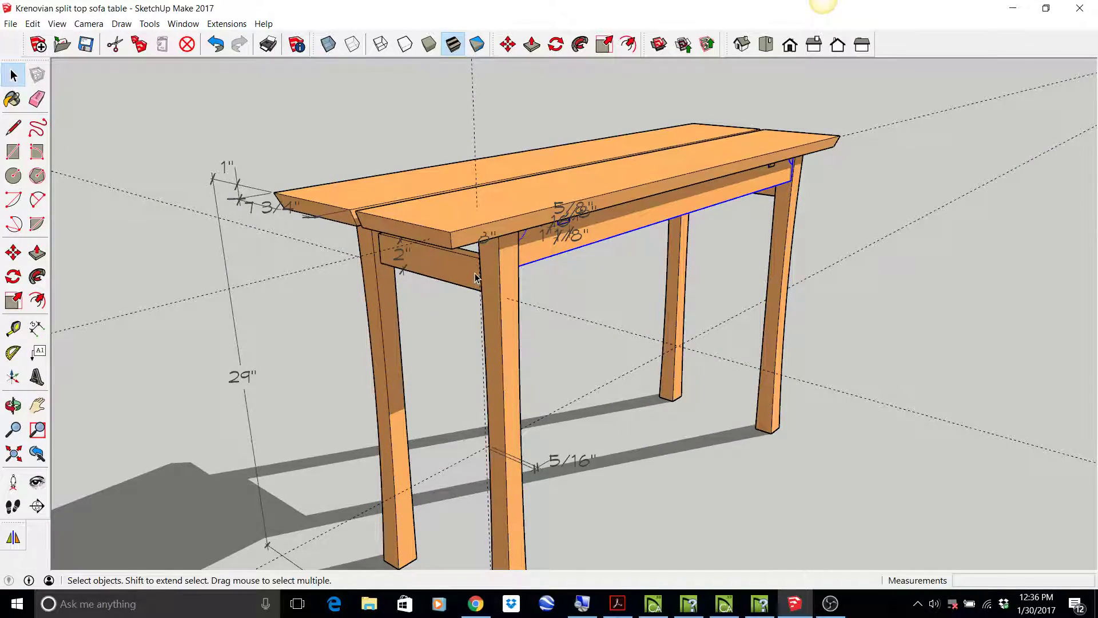
{"action": "scroll", "coordinate": [475, 279], "scroll_direction": "up", "scroll_amount": 1}
{"action": "middle_click_drag", "start_coordinate": [441, 306], "coordinate": [578, 316]}
{"action": "scroll", "coordinate": [578, 318], "scroll_direction": "down", "scroll_amount": 5}
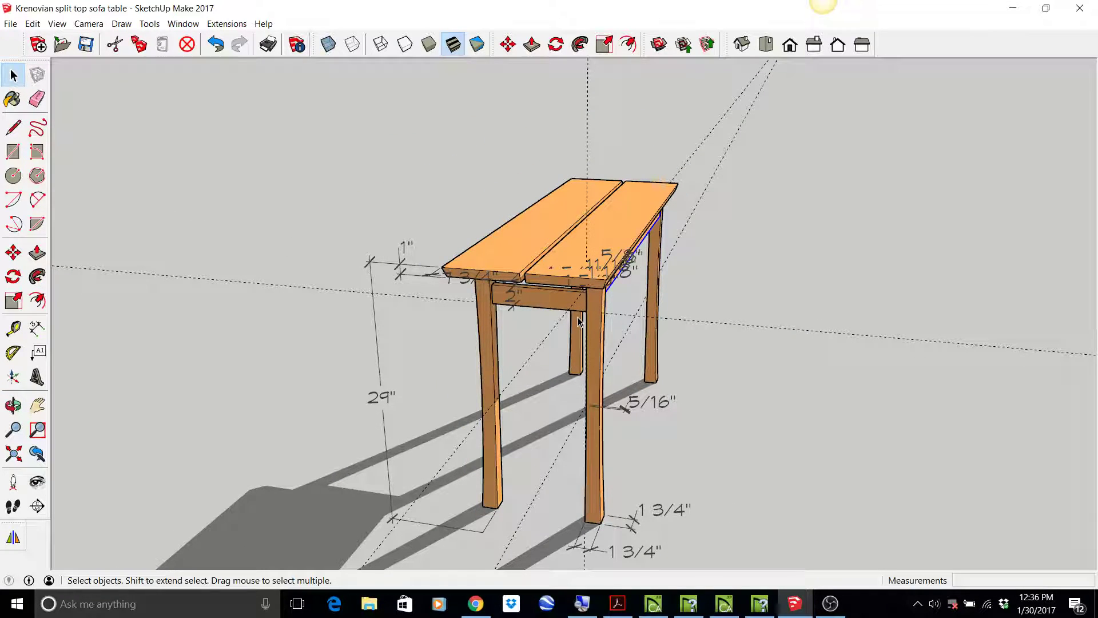
{"action": "scroll", "coordinate": [600, 379], "scroll_direction": "up", "scroll_amount": 2}
{"action": "scroll", "coordinate": [599, 380], "scroll_direction": "up", "scroll_amount": 2}
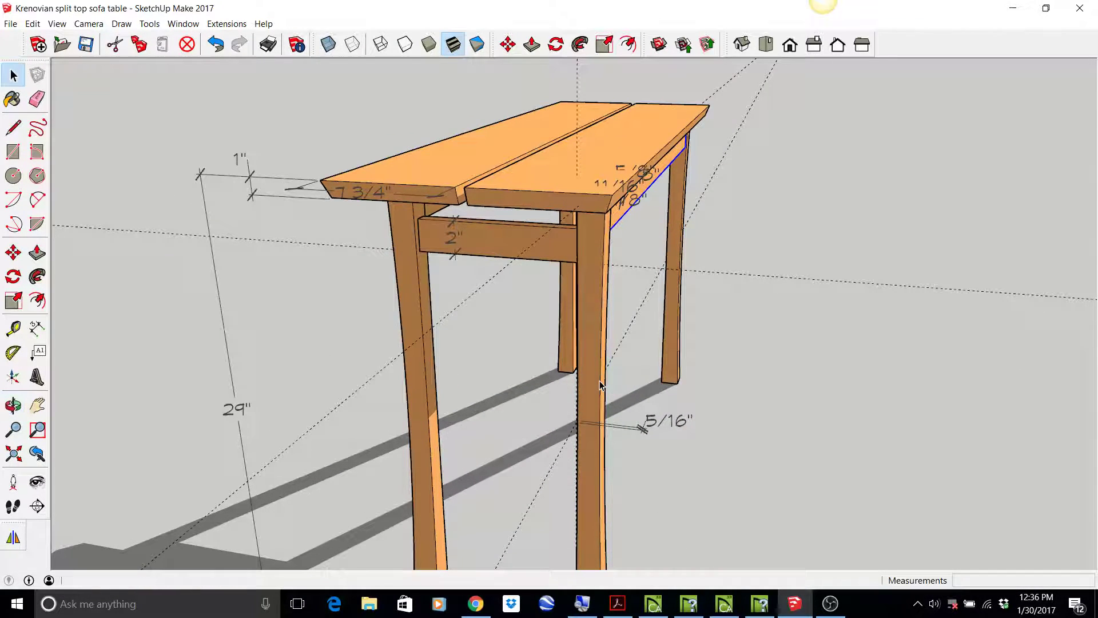
{"action": "scroll", "coordinate": [600, 380], "scroll_direction": "down", "scroll_amount": 1}
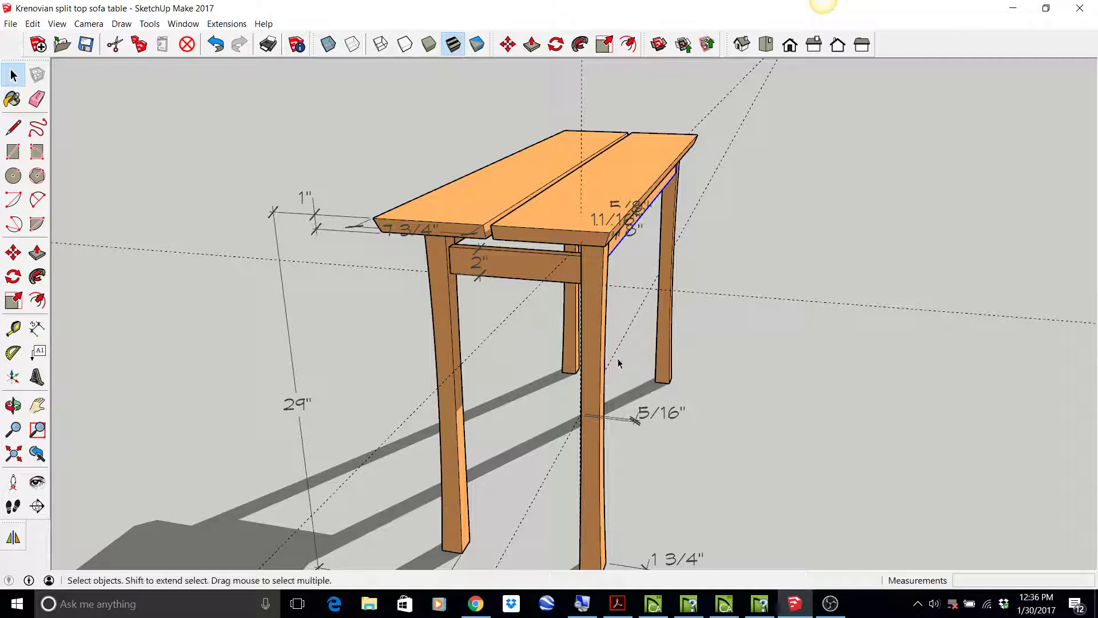
Select the near front leg and examine its curved profile beneath the tabletop
{"action": "left_click", "coordinate": [575, 345]}
{"action": "middle_click_drag", "start_coordinate": [595, 377], "coordinate": [600, 382]}
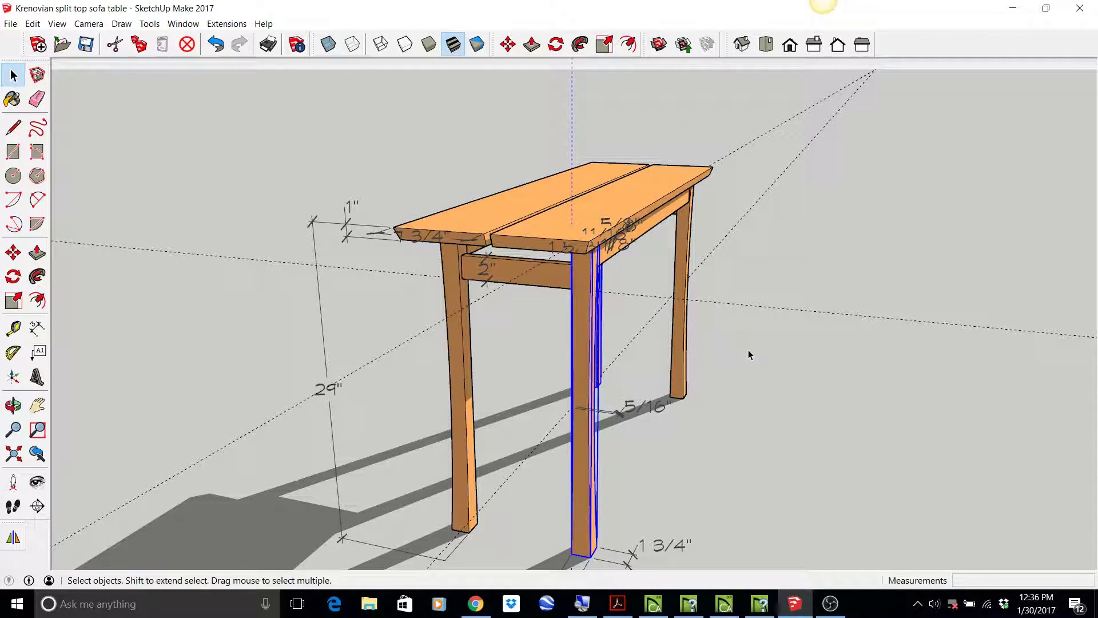
{"action": "scroll", "coordinate": [568, 333], "scroll_direction": "up", "scroll_amount": 3}
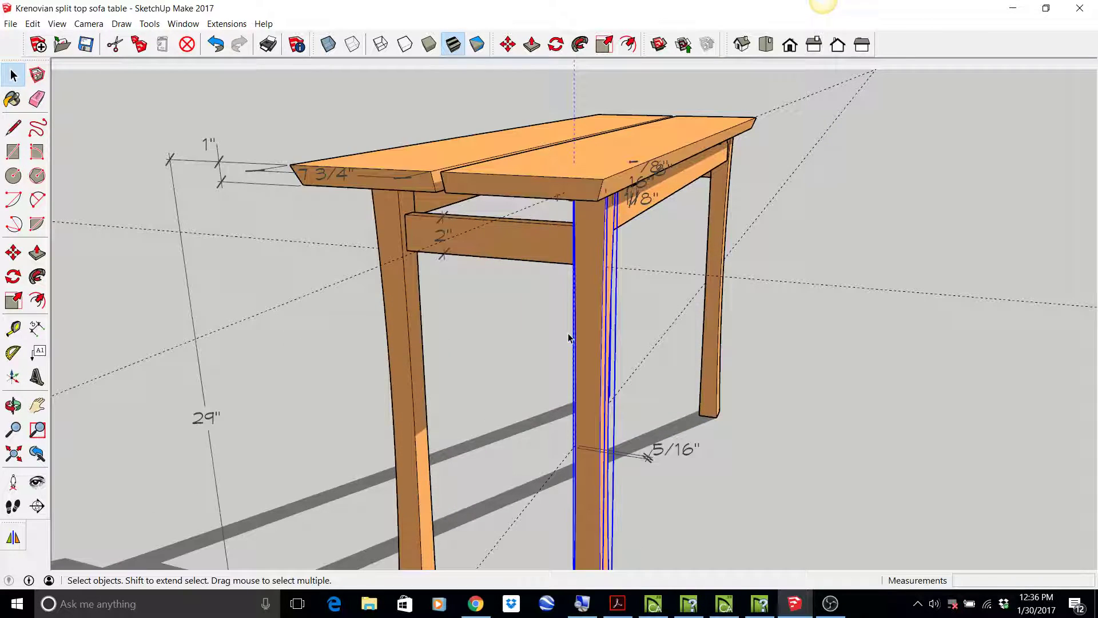
{"action": "scroll", "coordinate": [568, 333], "scroll_direction": "up", "scroll_amount": 1}
{"action": "scroll", "coordinate": [549, 332], "scroll_direction": "down", "scroll_amount": 2}
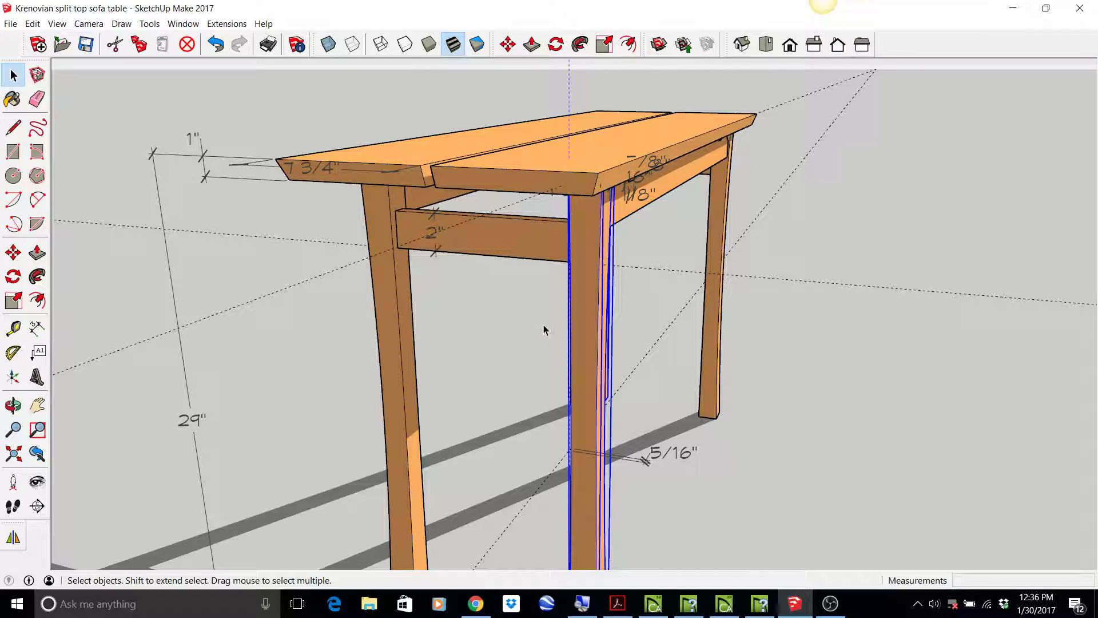
{"action": "scroll", "coordinate": [544, 329], "scroll_direction": "down", "scroll_amount": 1}
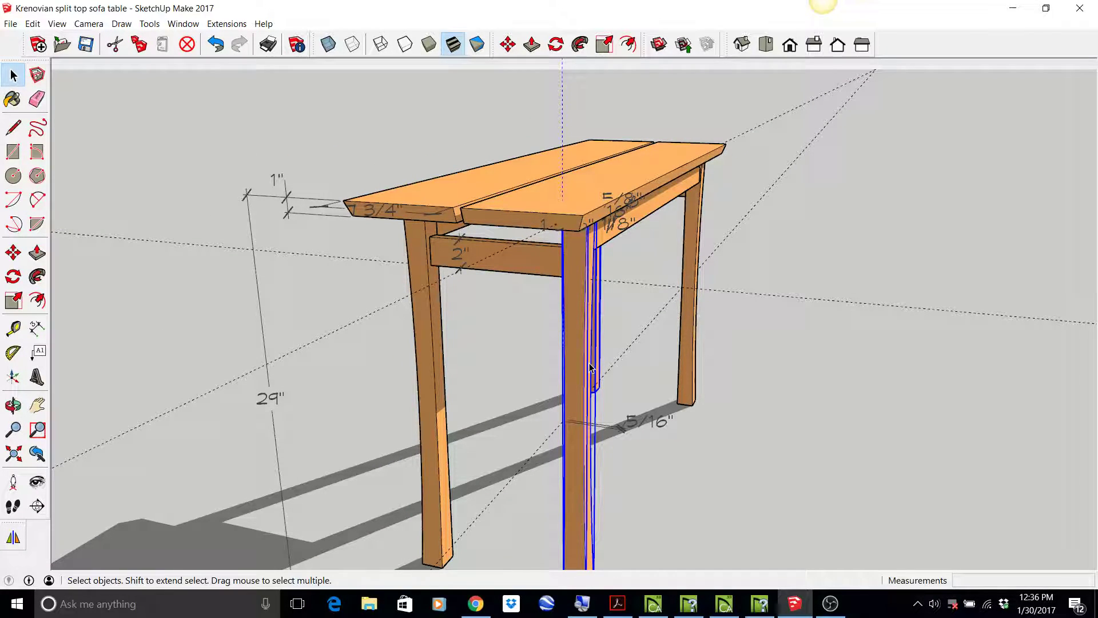
{"action": "left_click", "coordinate": [830, 604]}
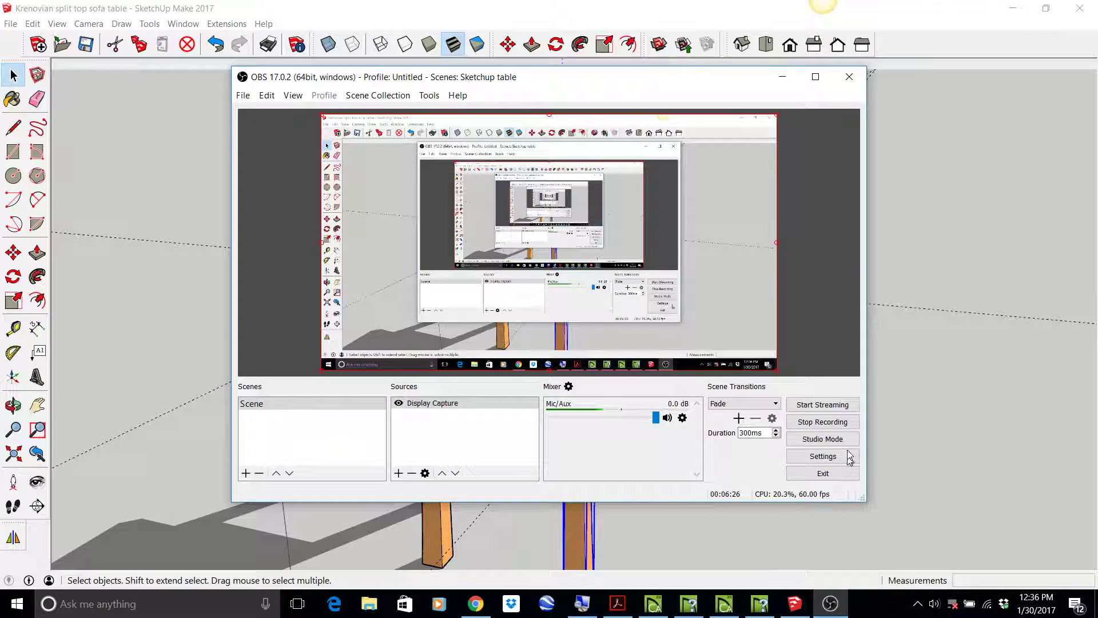